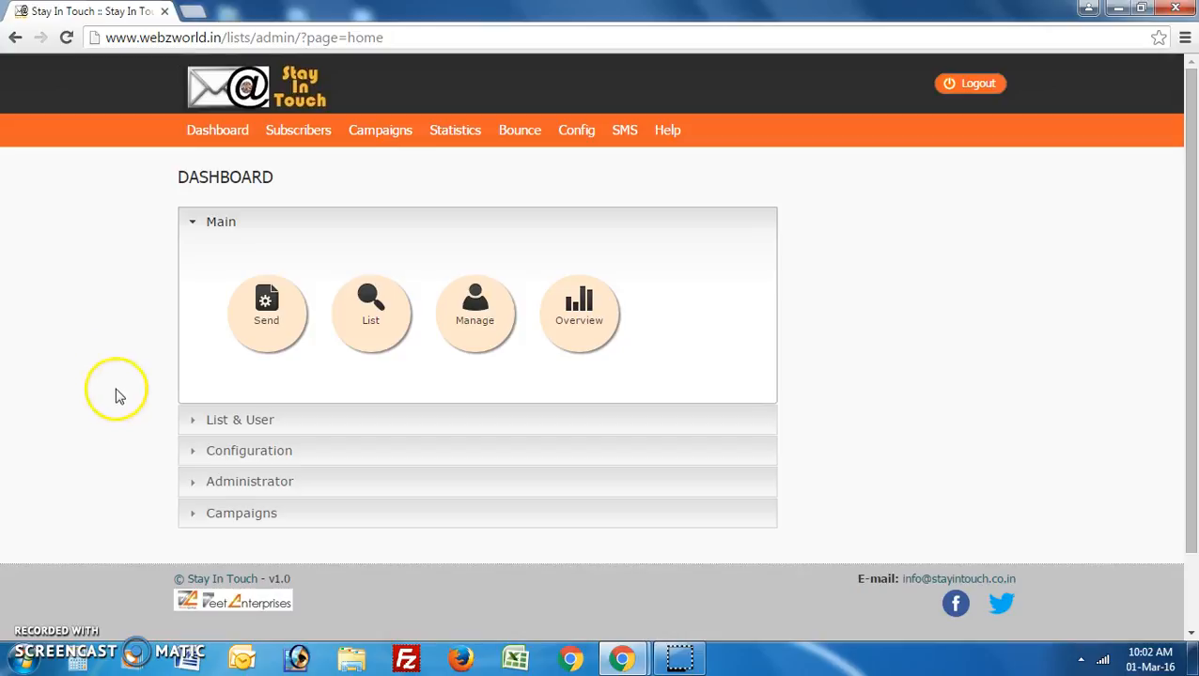
Open Add/View Lists from the Subscribers menu to show the 14 lists and their member counts.
mouse_move(297, 148)
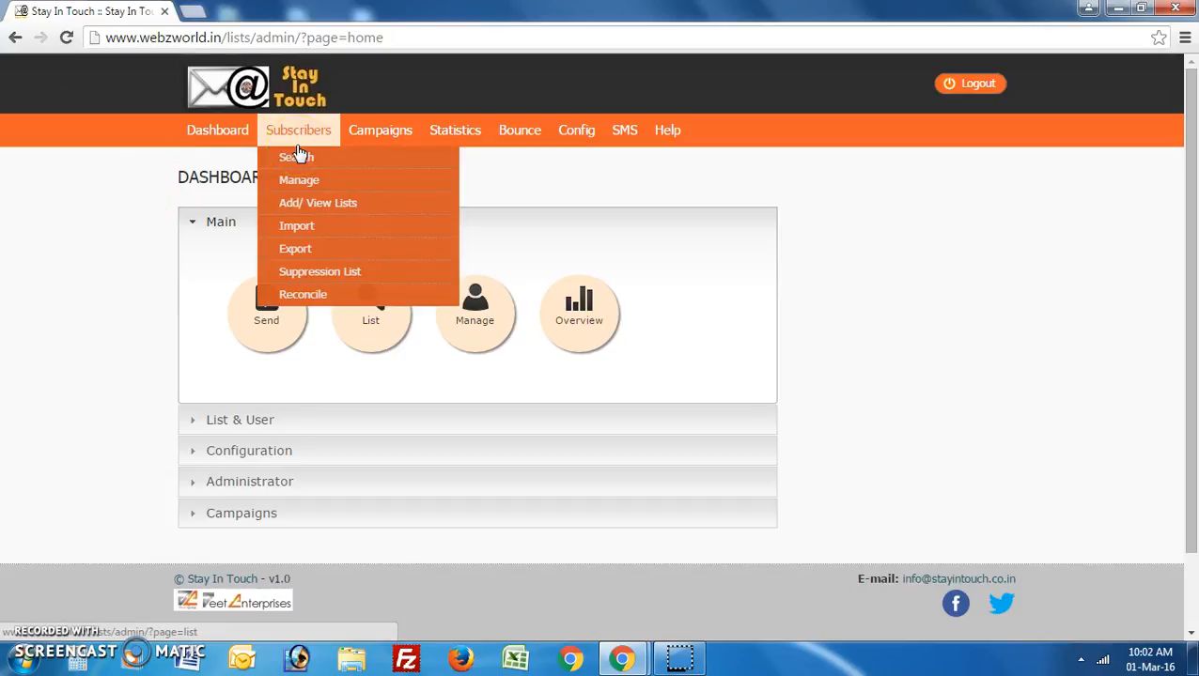
left_click(320, 203)
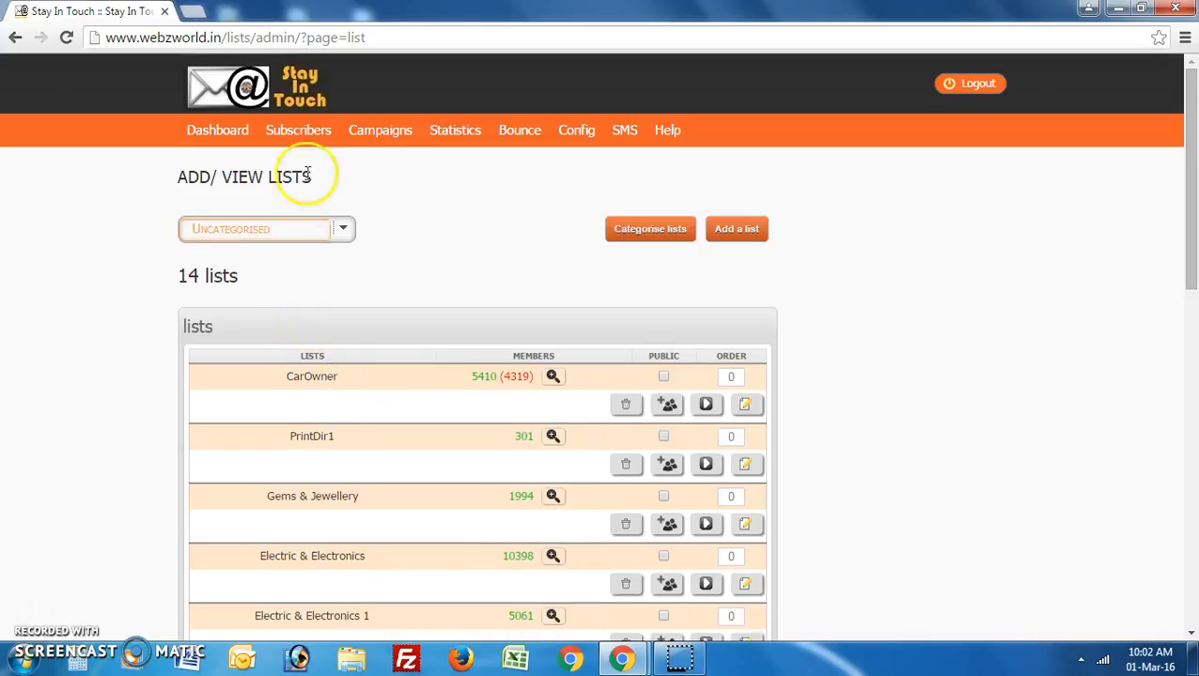
mouse_move(312, 137)
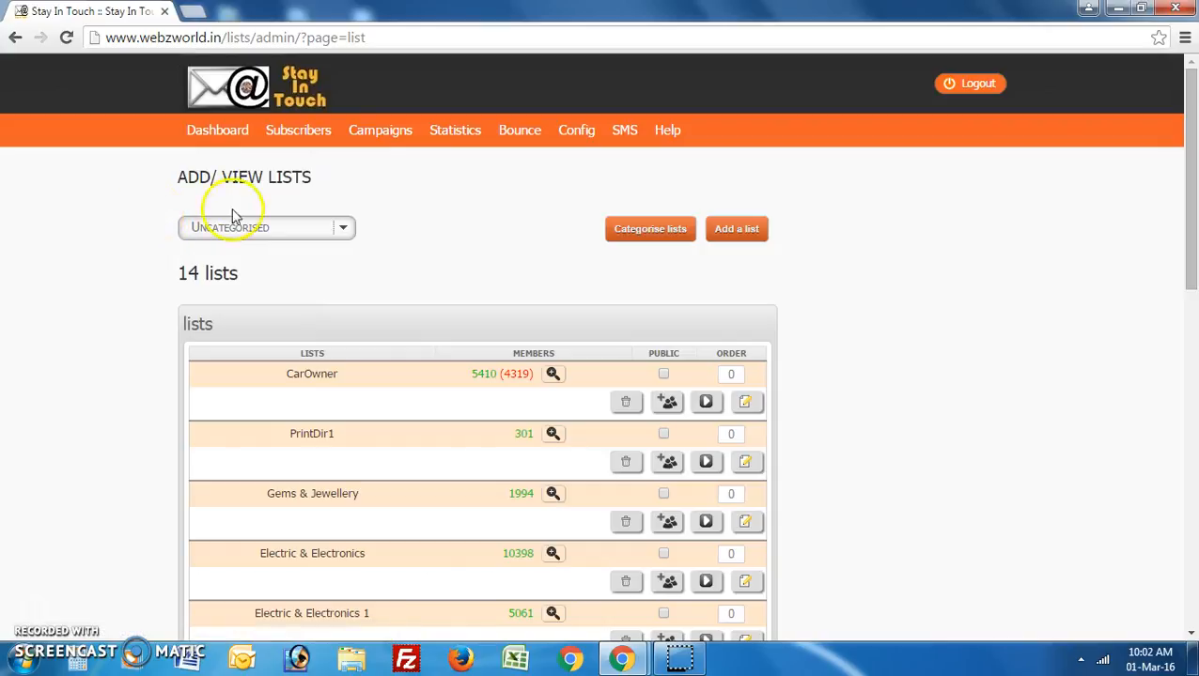
mouse_move(377, 137)
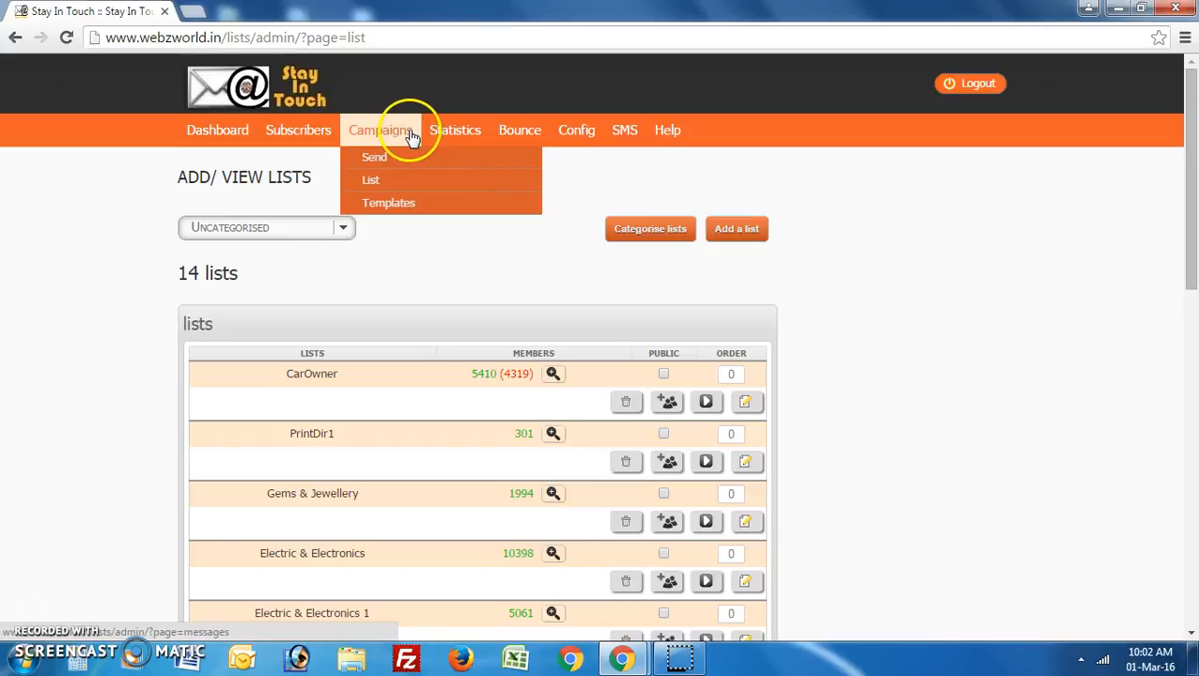
Open the Campaigns Send page and look over its draft campaigns.
left_click(416, 162)
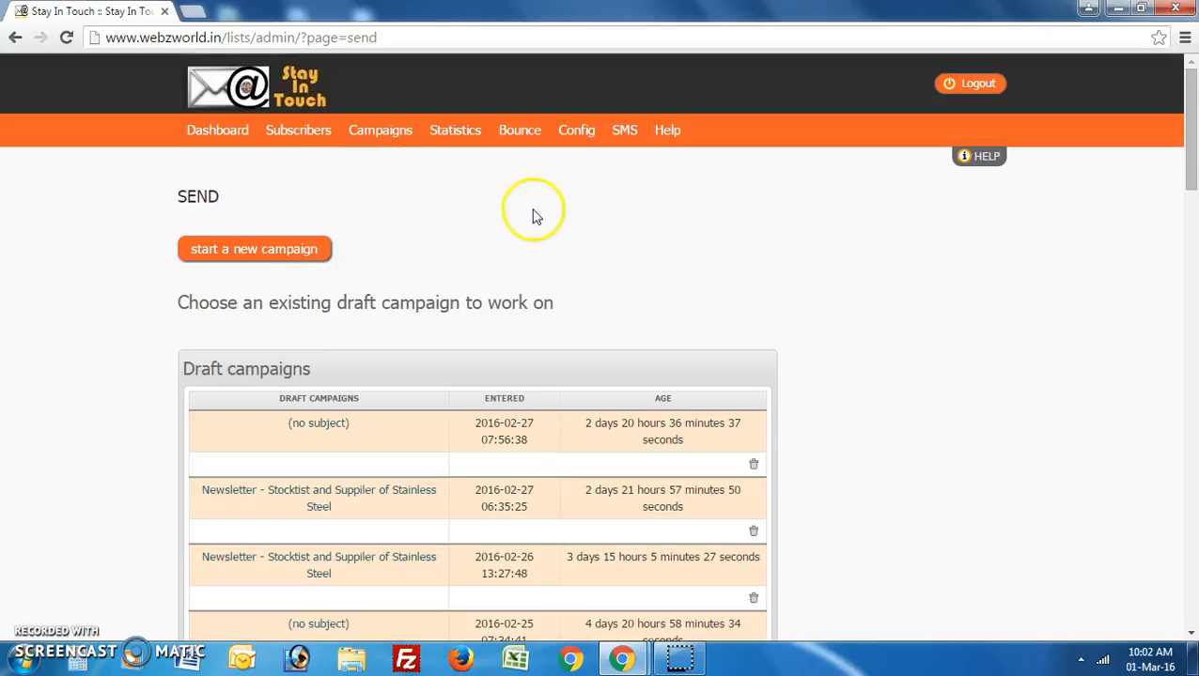
scroll(803, 293, "down", 1)
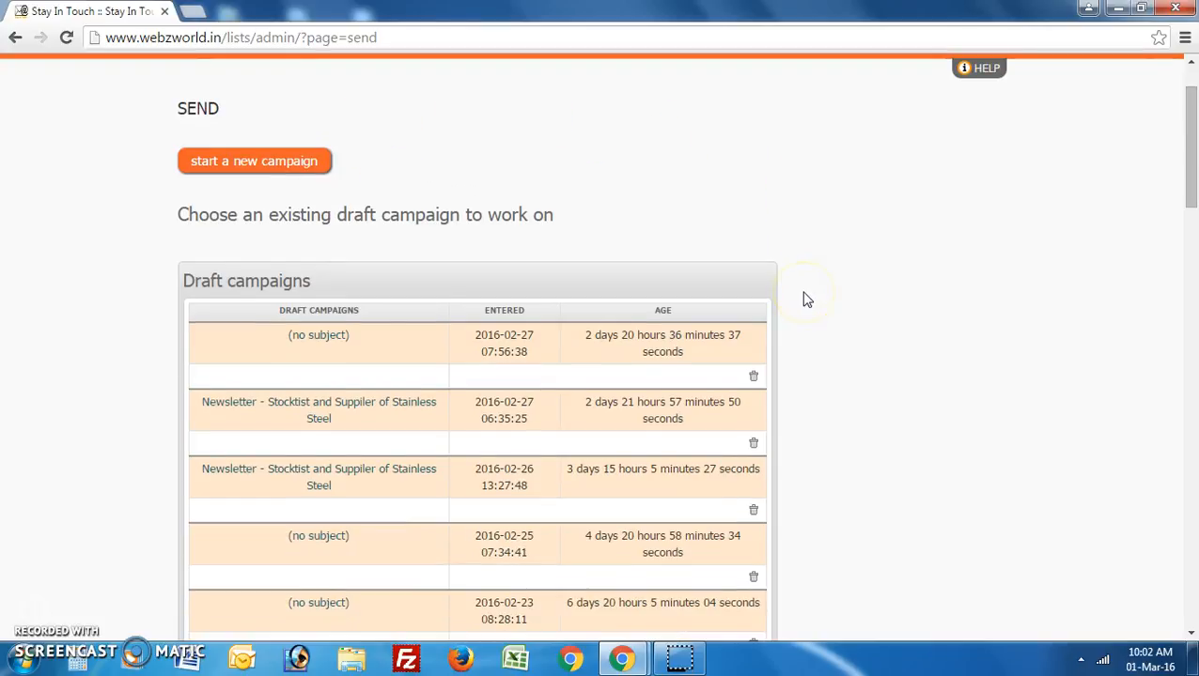
scroll(803, 300, "up", 1)
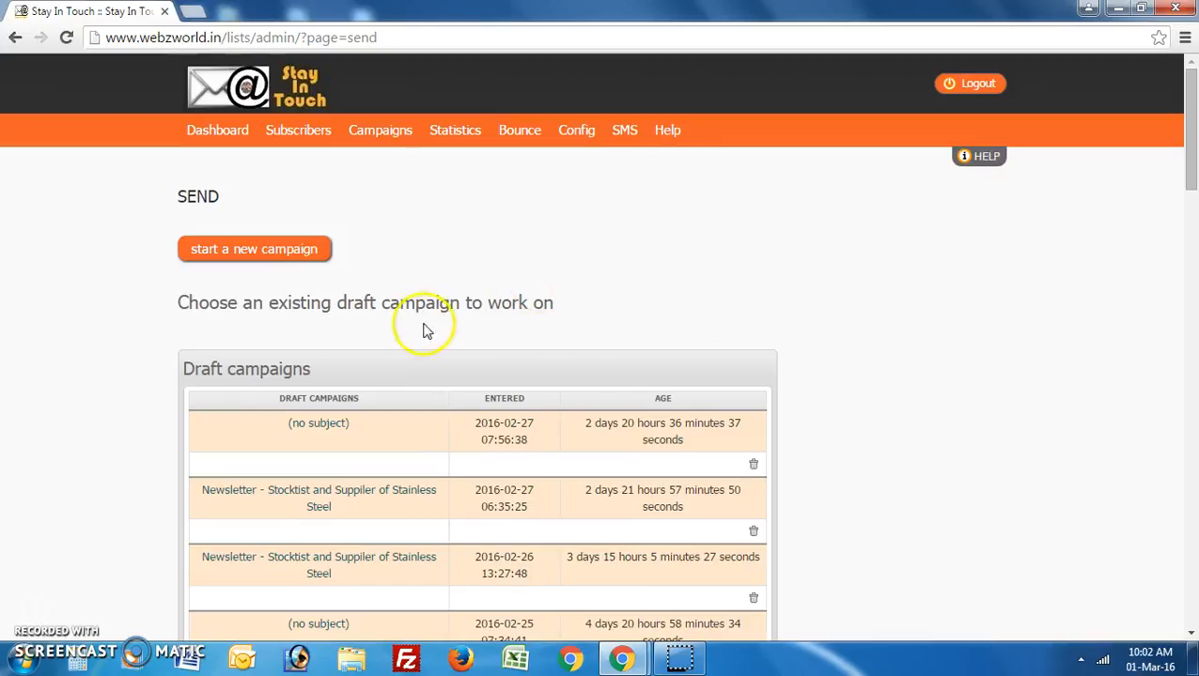
Start a new campaign and replace '(no subject)' with 'Welcome To The Stay in Touch System'.
left_click(246, 251)
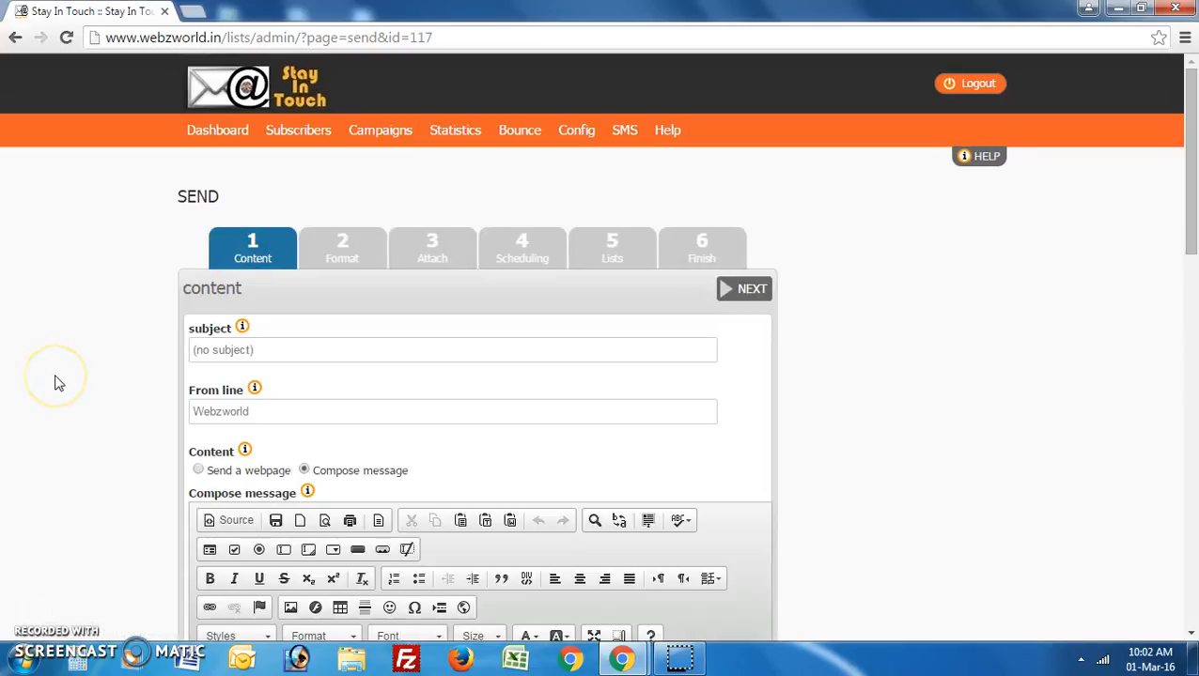
scroll(56, 382, "down", 1)
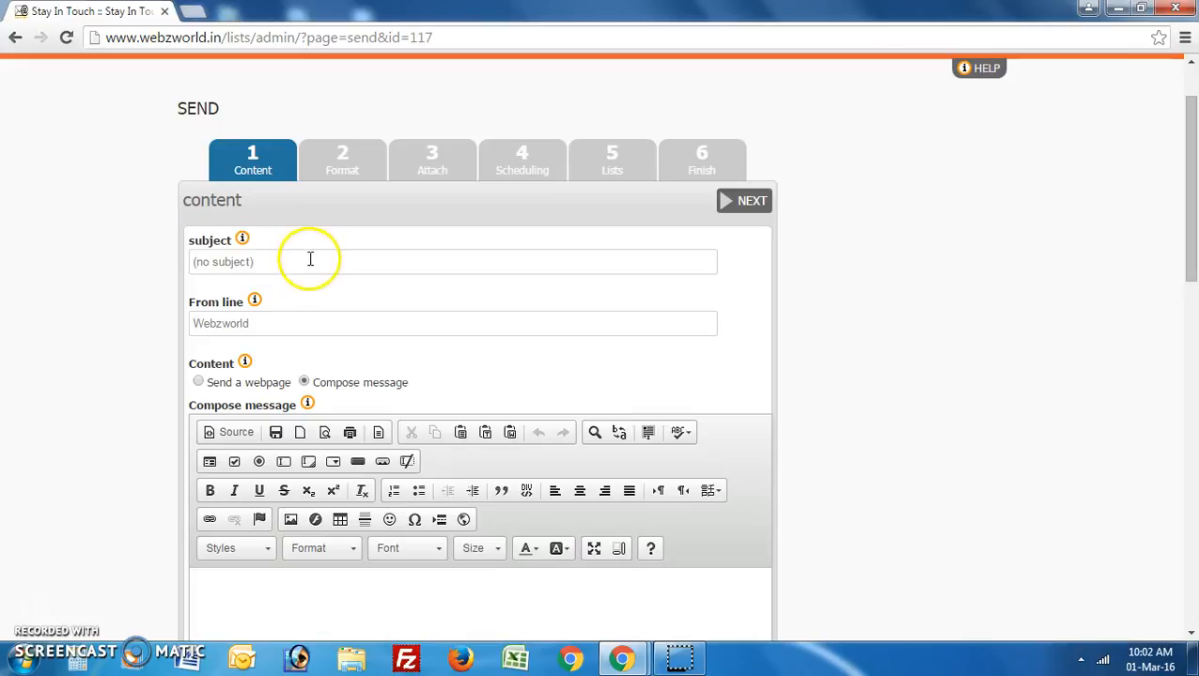
left_click(266, 268)
left_click_drag(266, 268, 113, 271)
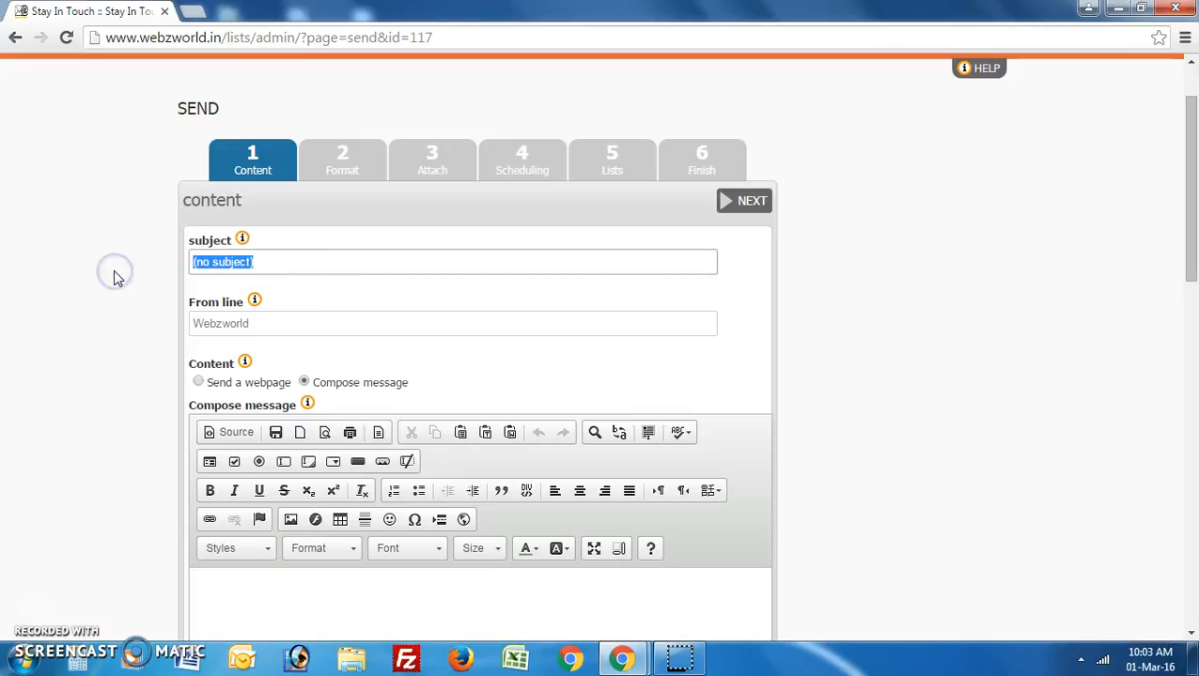
key("BackSpace")
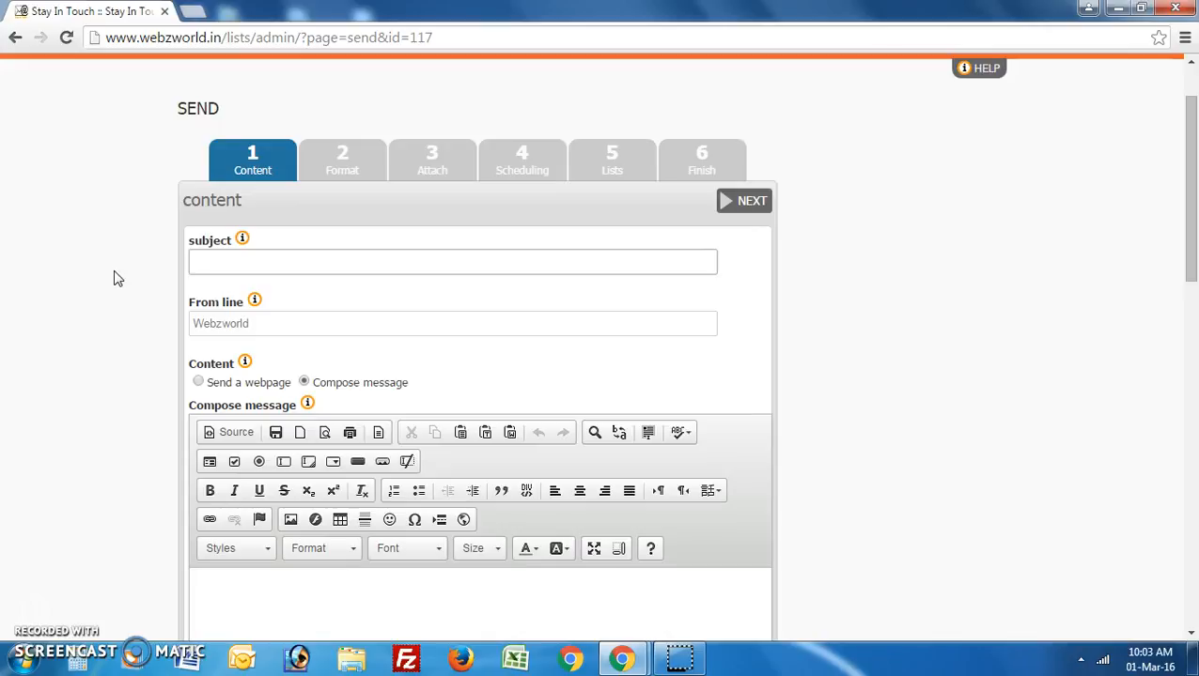
type("We")
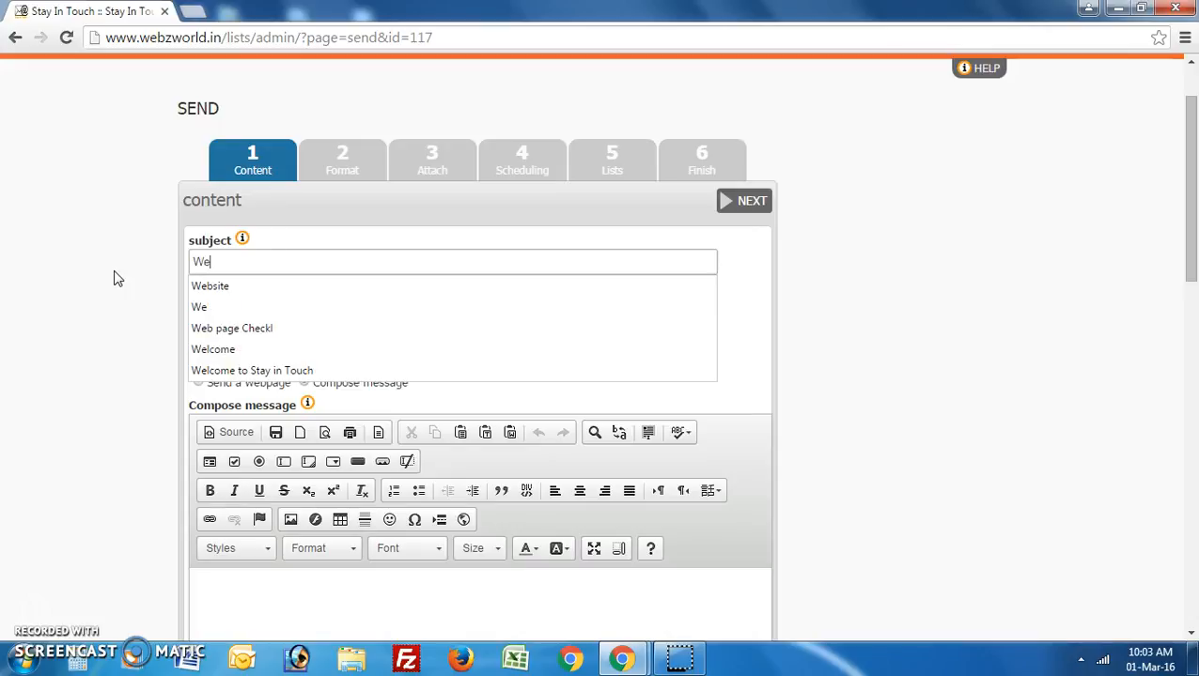
type("lcome ")
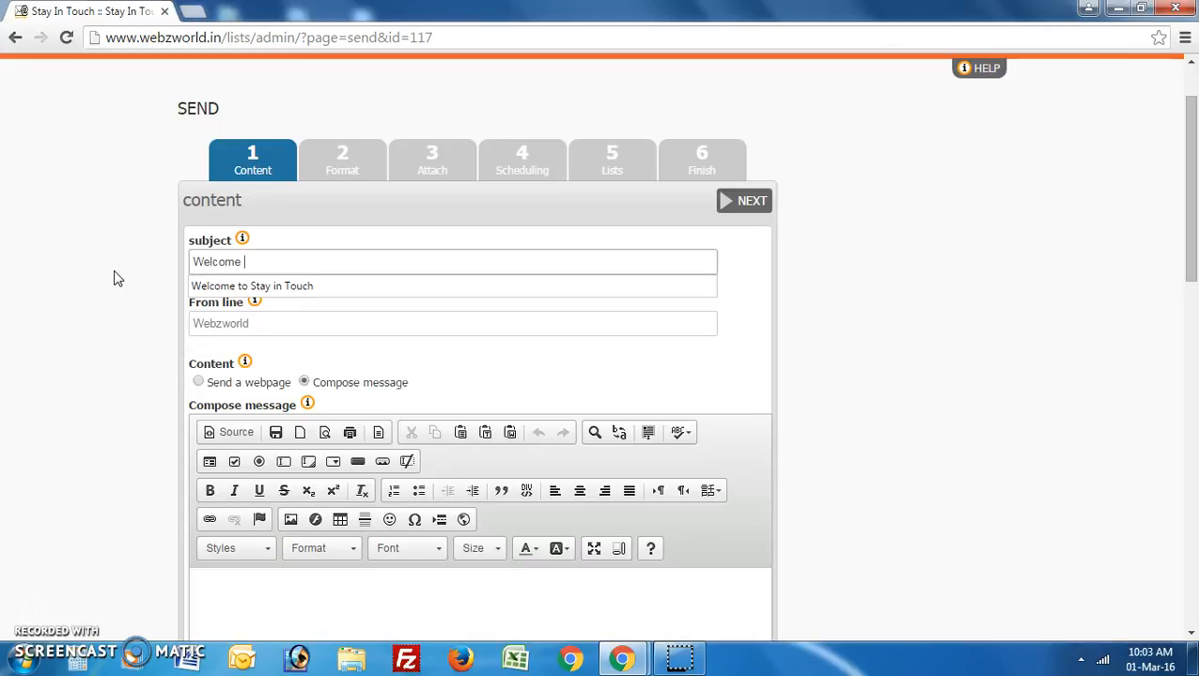
type("To The ")
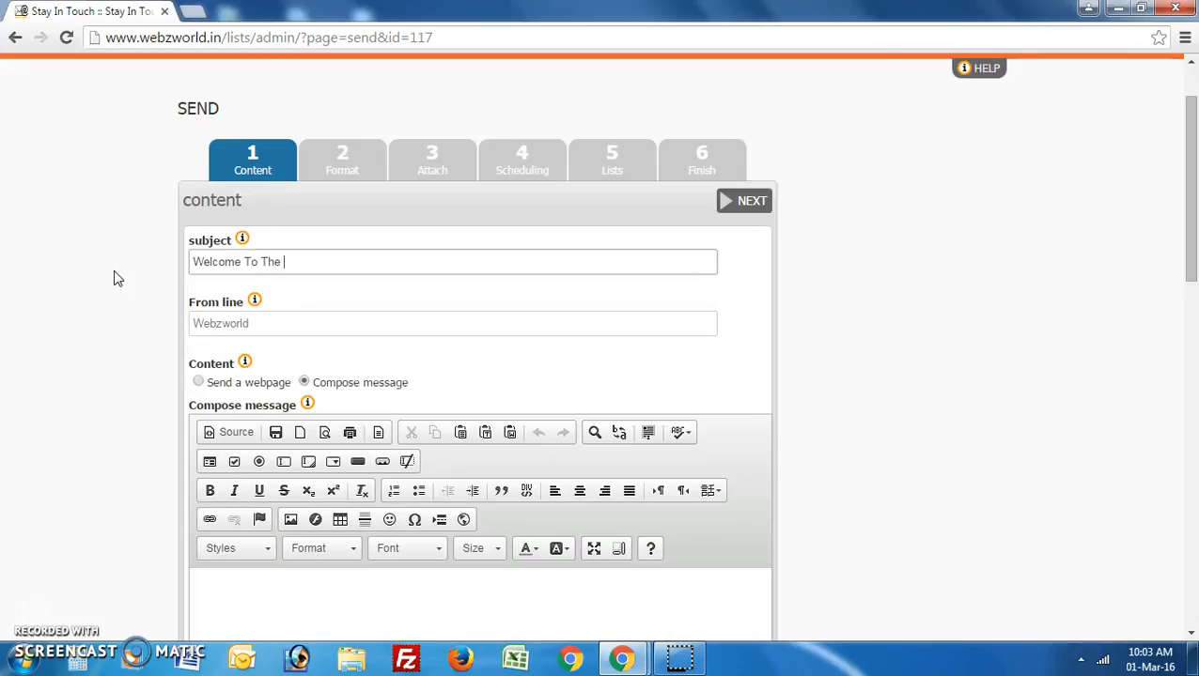
type("Stay in Touch System")
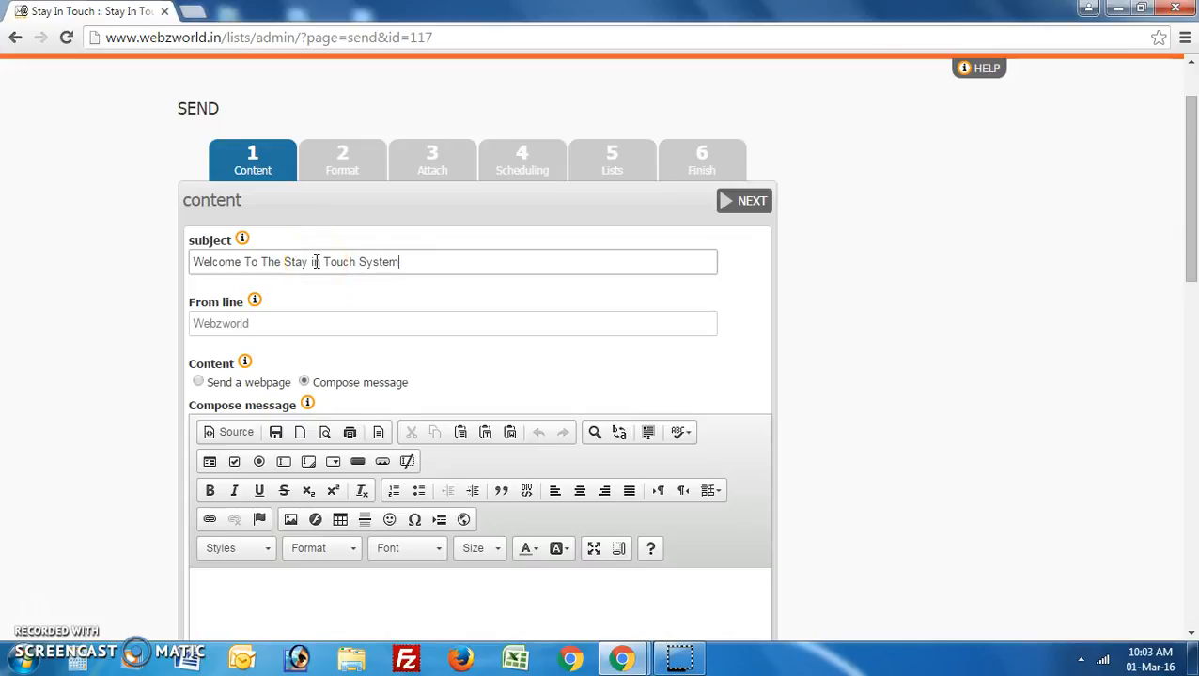
scroll(316, 262, "down", 1)
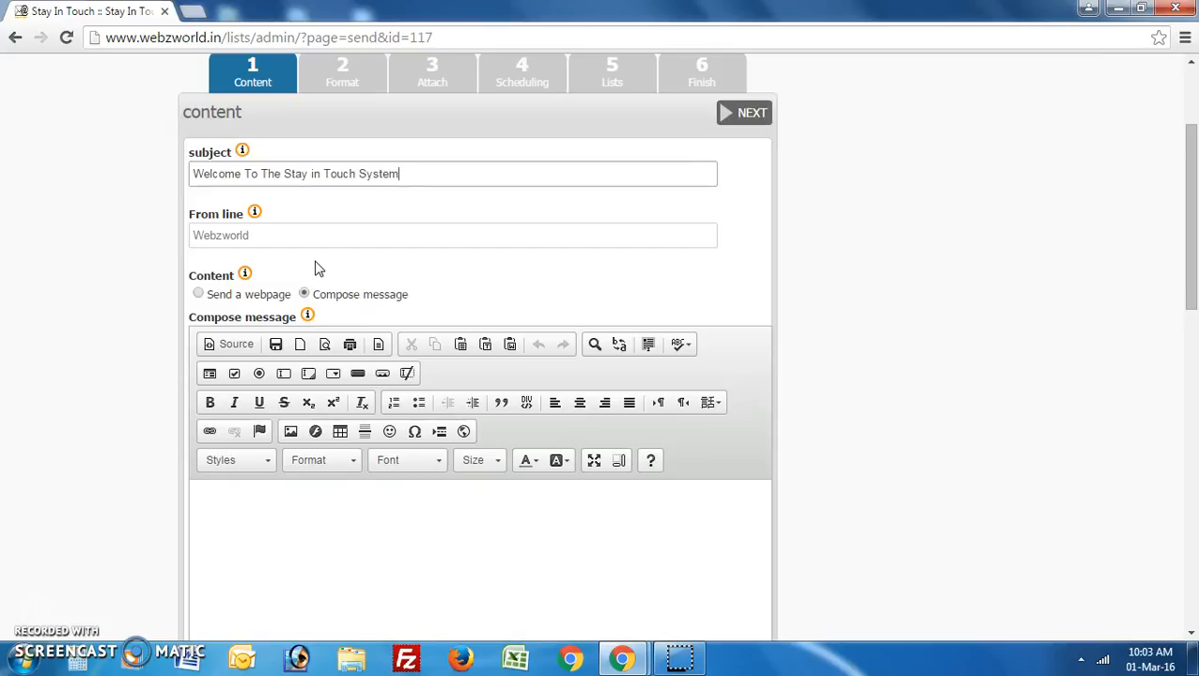
left_click(276, 238)
left_click(276, 237)
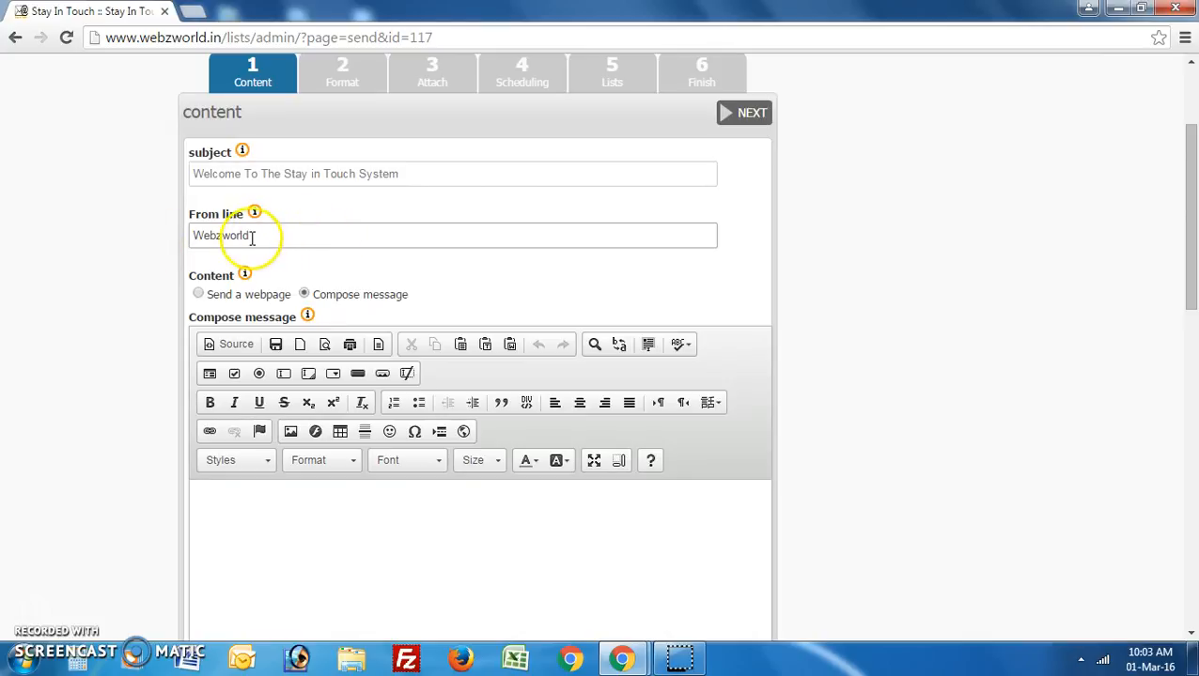
scroll(156, 247, "down", 2)
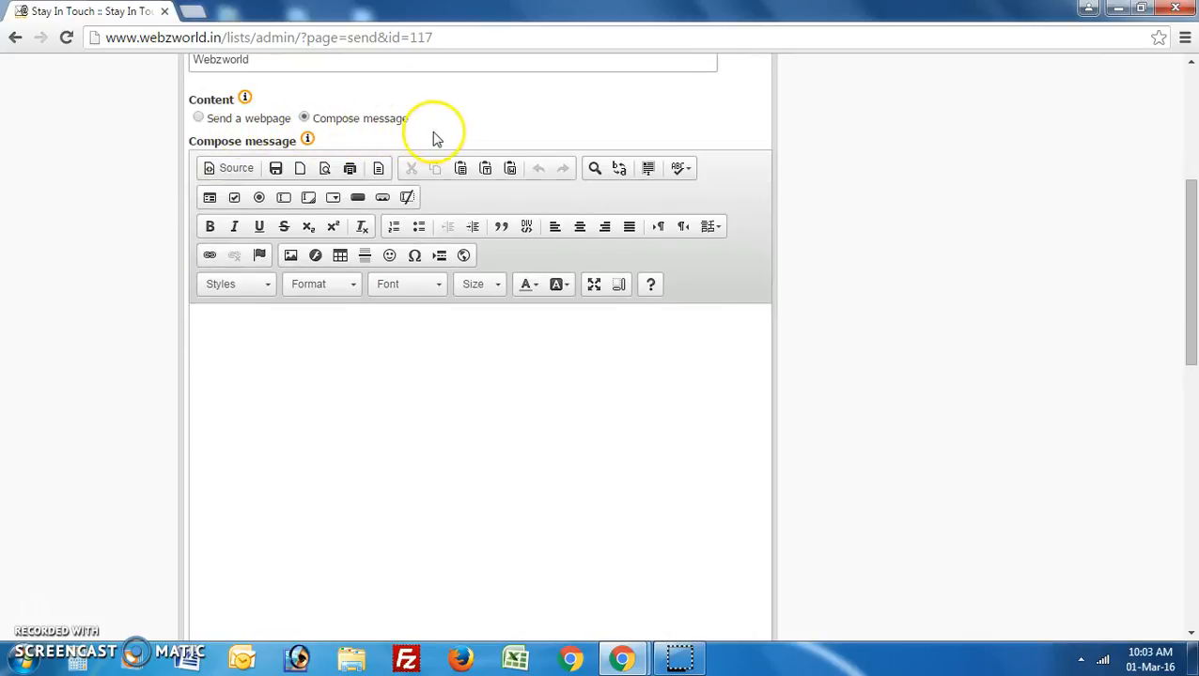
left_click(198, 118)
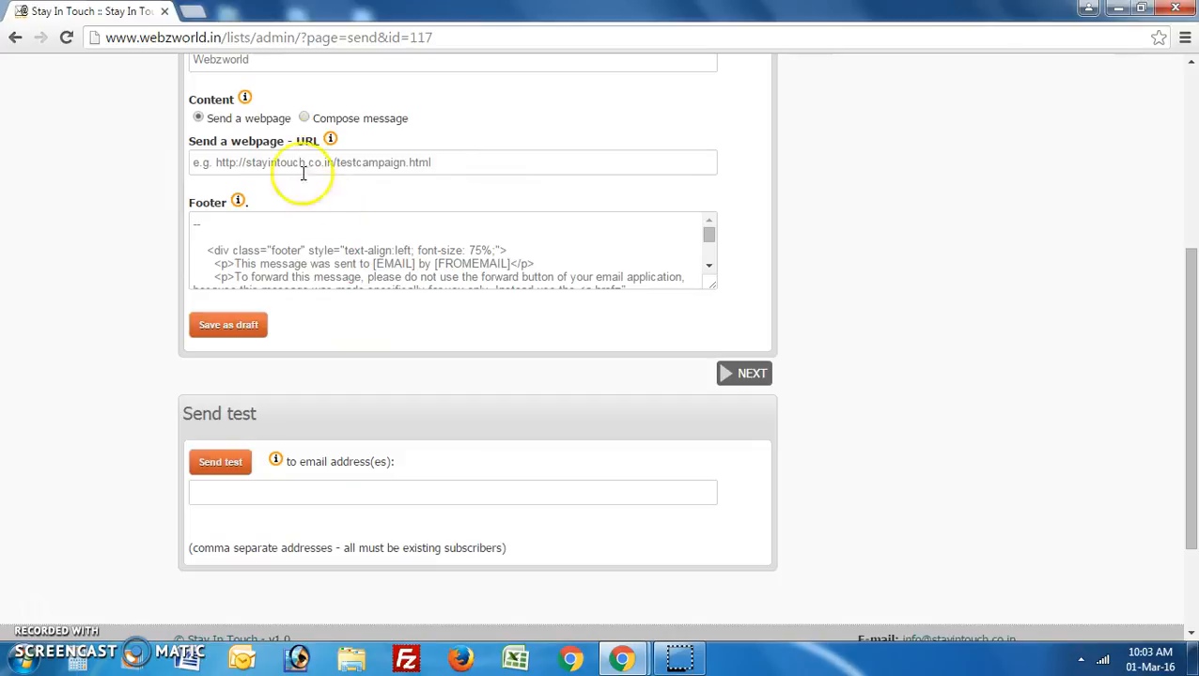
left_click(304, 119)
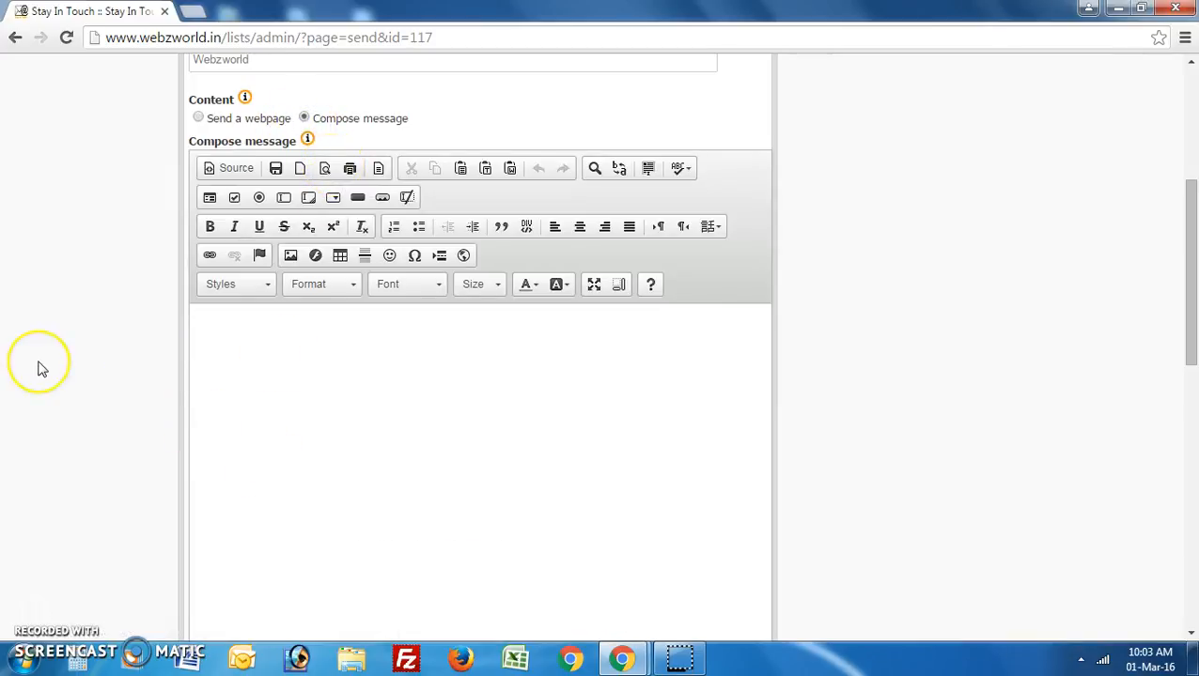
scroll(41, 366, "down", 1)
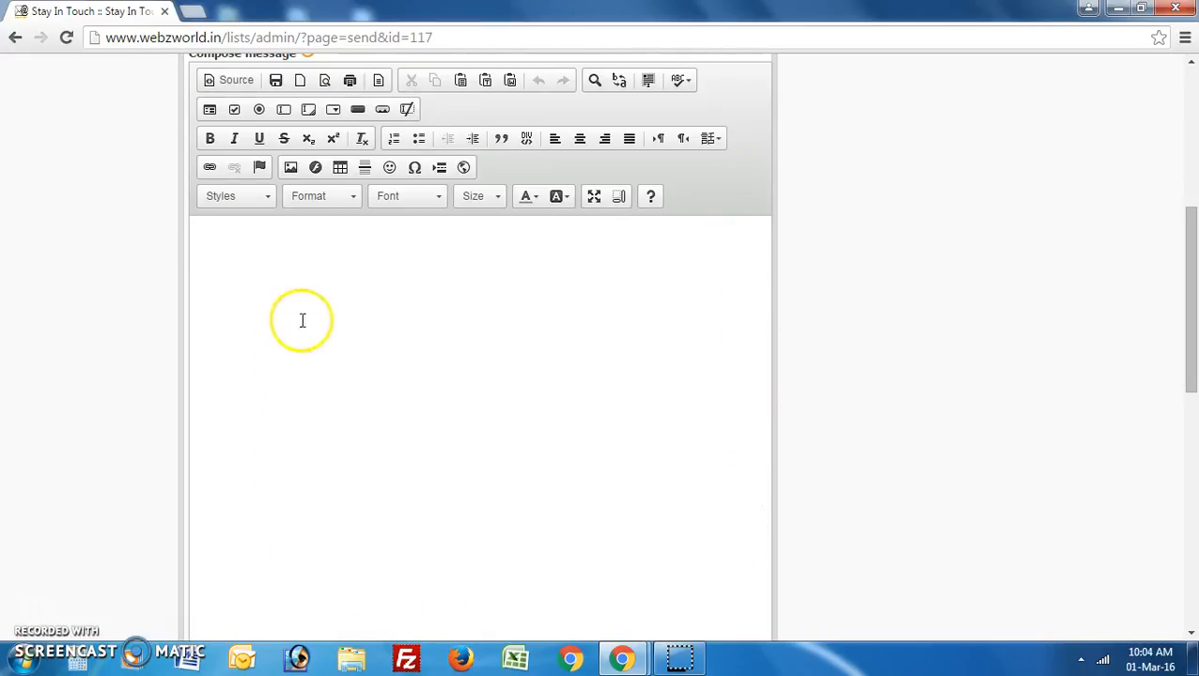
Type the 'Hi' greeting and the 'Welcome To the Stay in Touch system' line in the message body.
left_click(242, 236)
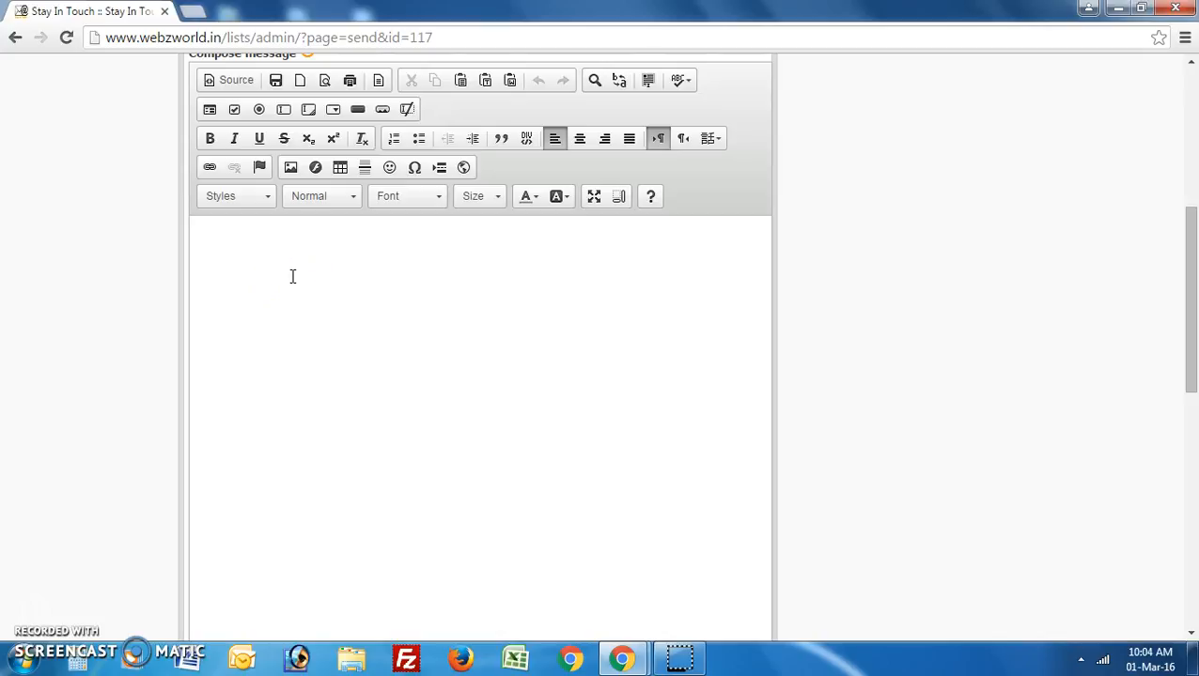
type("Hi,")
key("Return")
type("Welcome To the Stay in Touch su")
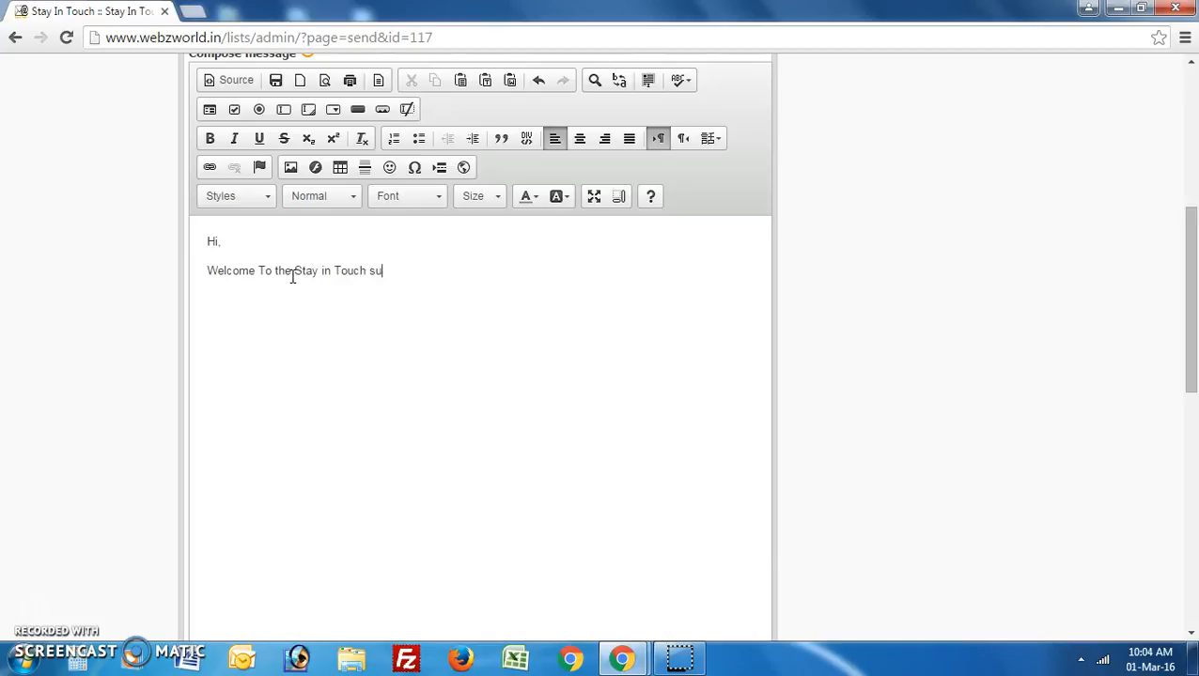
type("ys")
key("BackSpace")
key("BackSpace")
key("BackSpace")
type("ystem")
type("We are g")
type("lad to")
type(" have")
type(" you in")
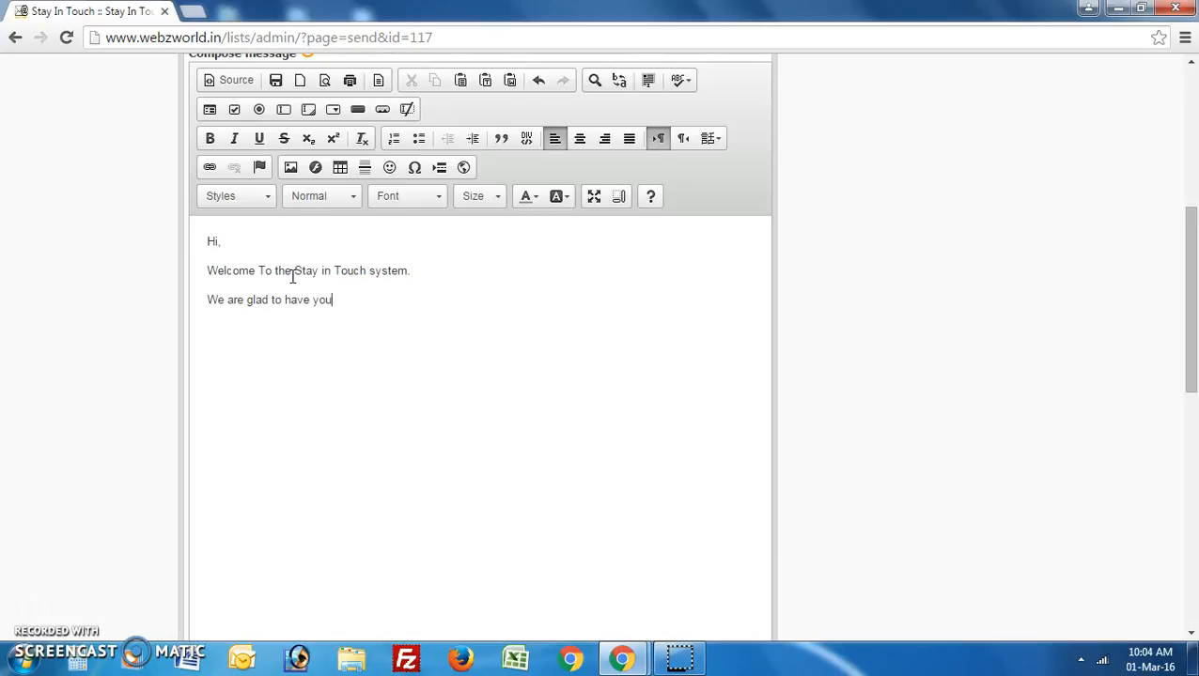
Add 'We are glad to have you onboard.' and a 'Regards,' sign-off with the sender's name.
key("BackSpace")
type("board")
key("BackSpace")
type("oard. Regards, We")
key("BackSpace")
key("BackSpace")
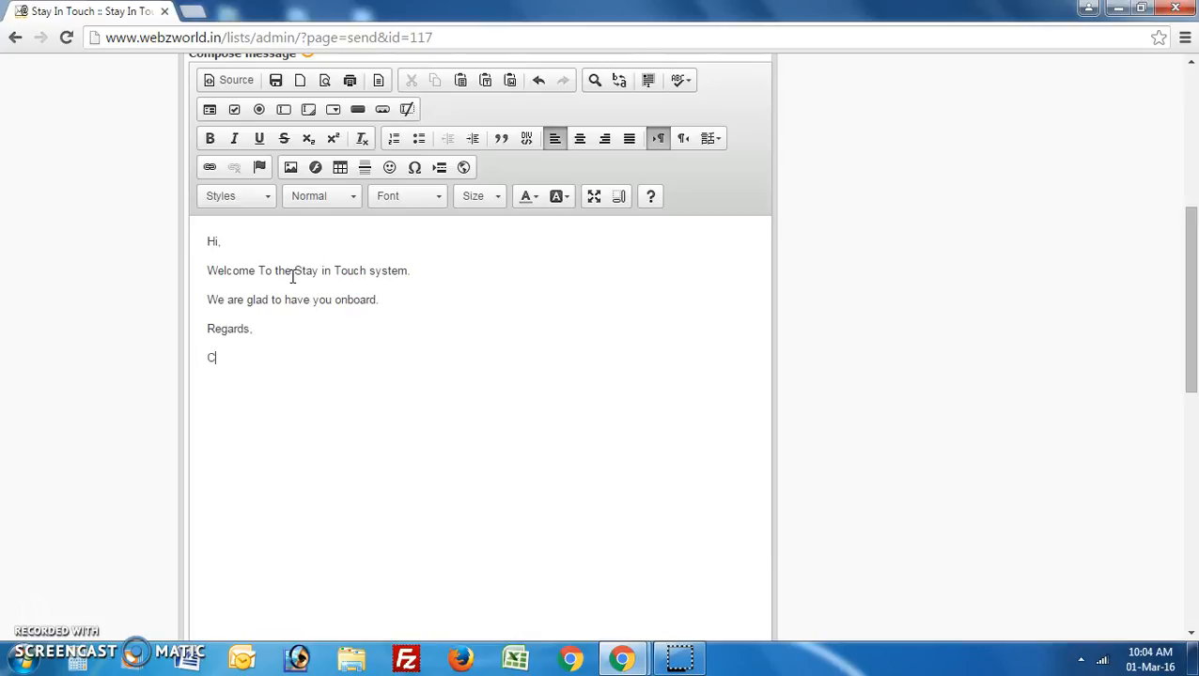
scroll(292, 276, "down", 2)
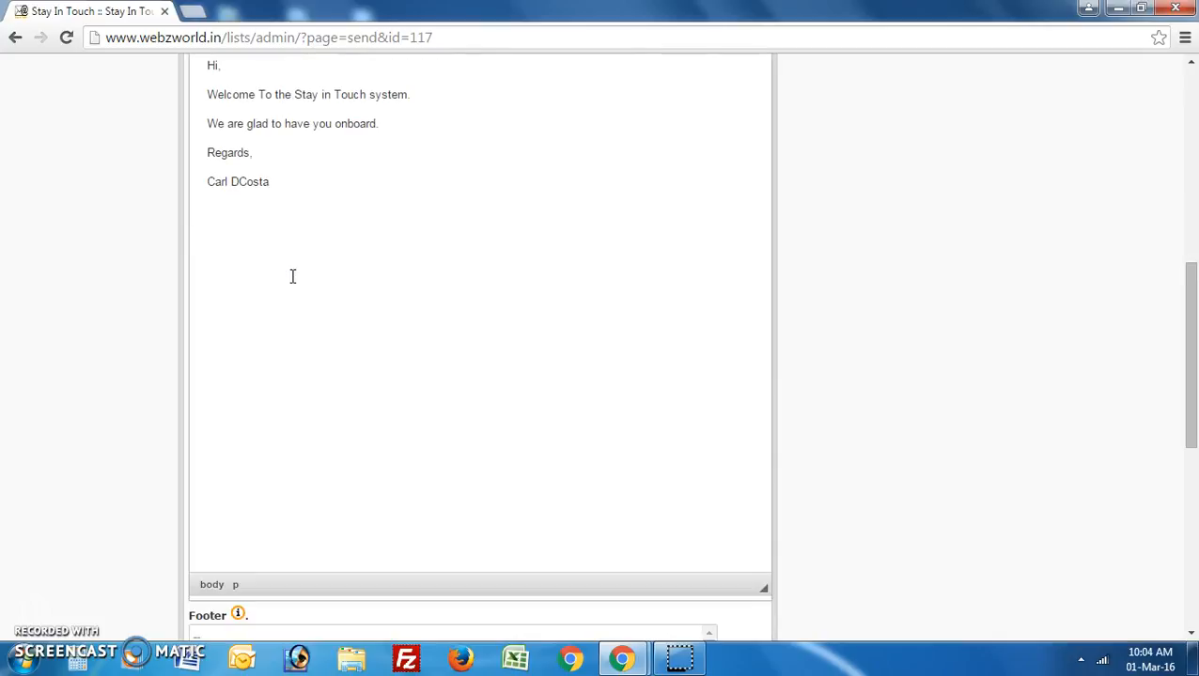
scroll(292, 276, "up", 2)
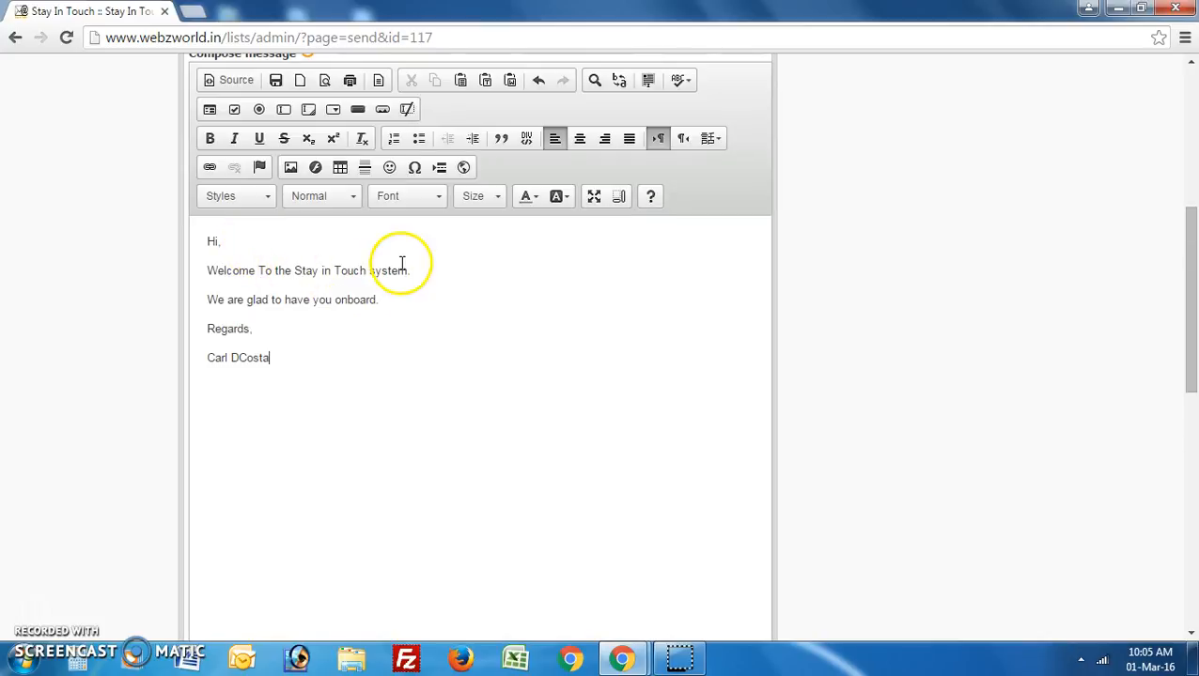
Make 'Stay in Touch' in the welcome line bold, italic, underlined and Medium Blue.
scroll(381, 255, "up", 1)
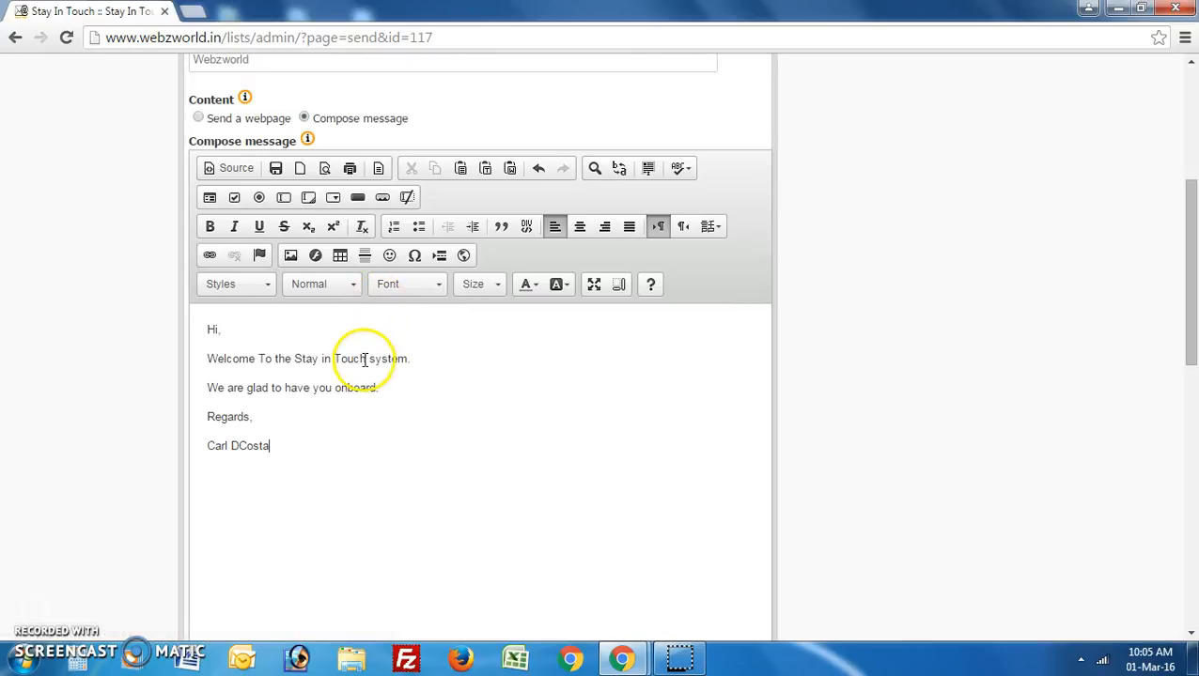
left_click_drag(368, 358, 299, 358)
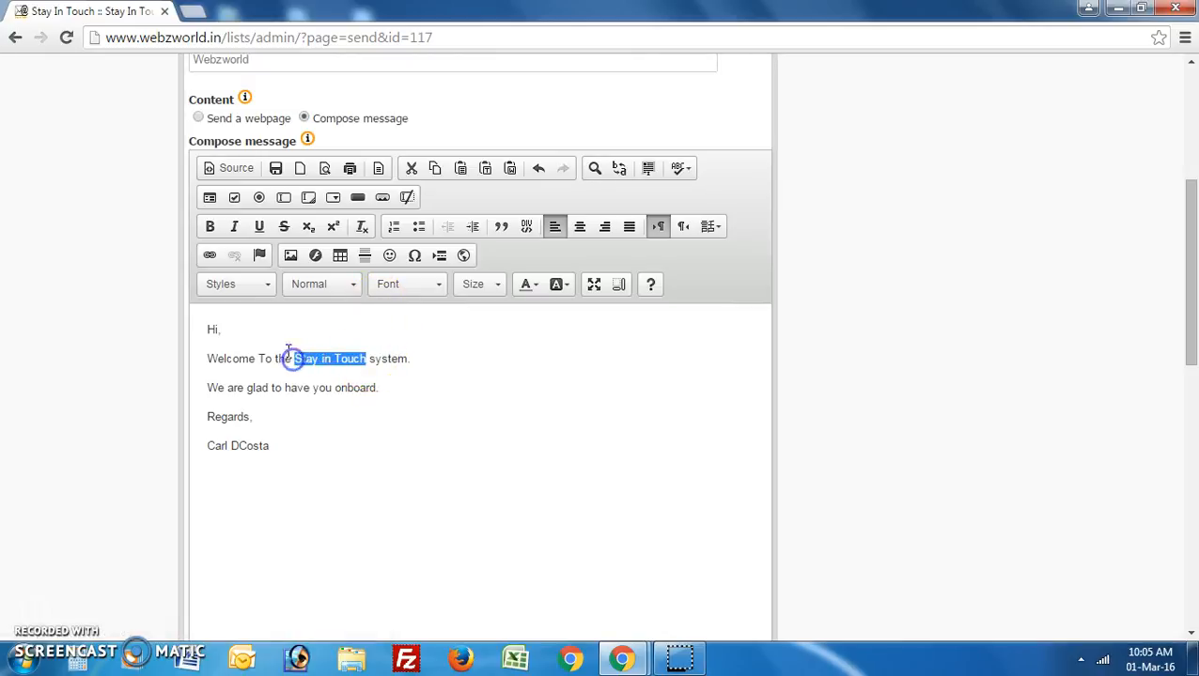
left_click(210, 227)
left_click(234, 226)
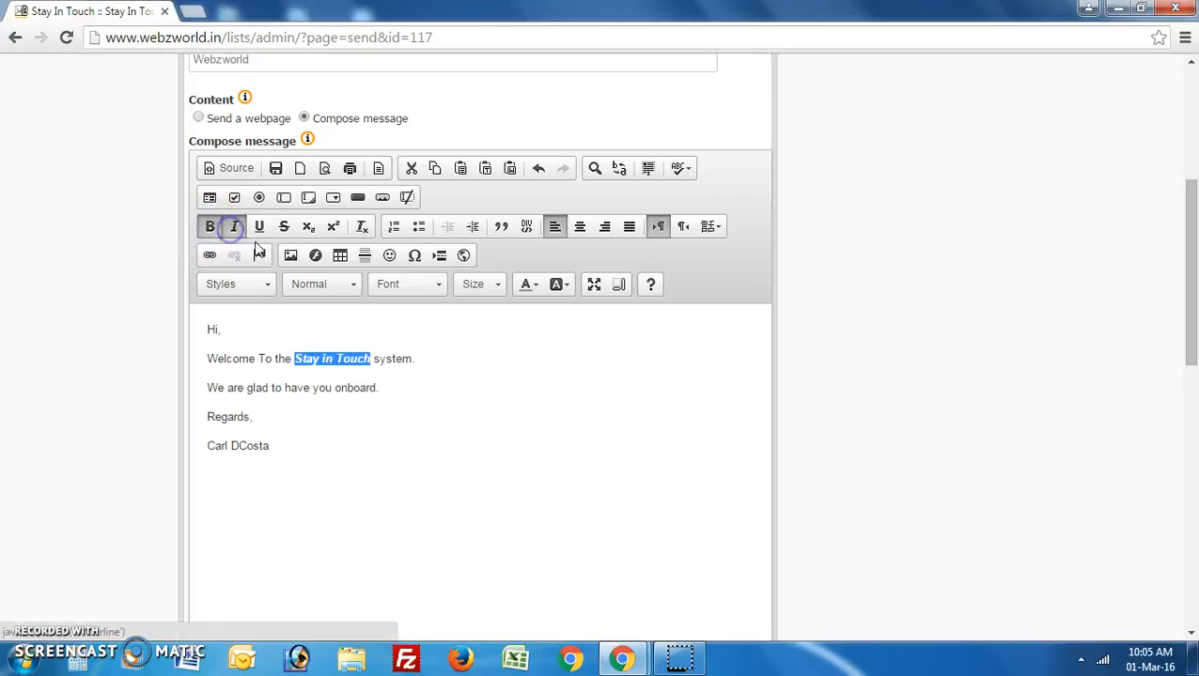
left_click(259, 226)
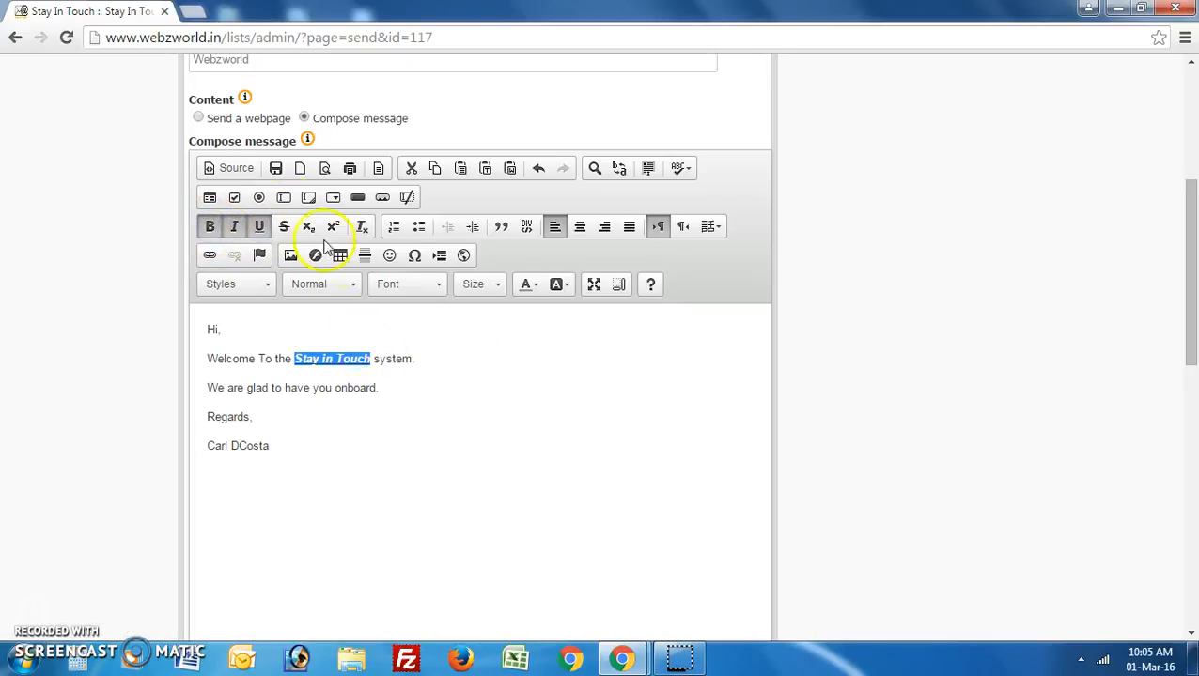
left_click(529, 284)
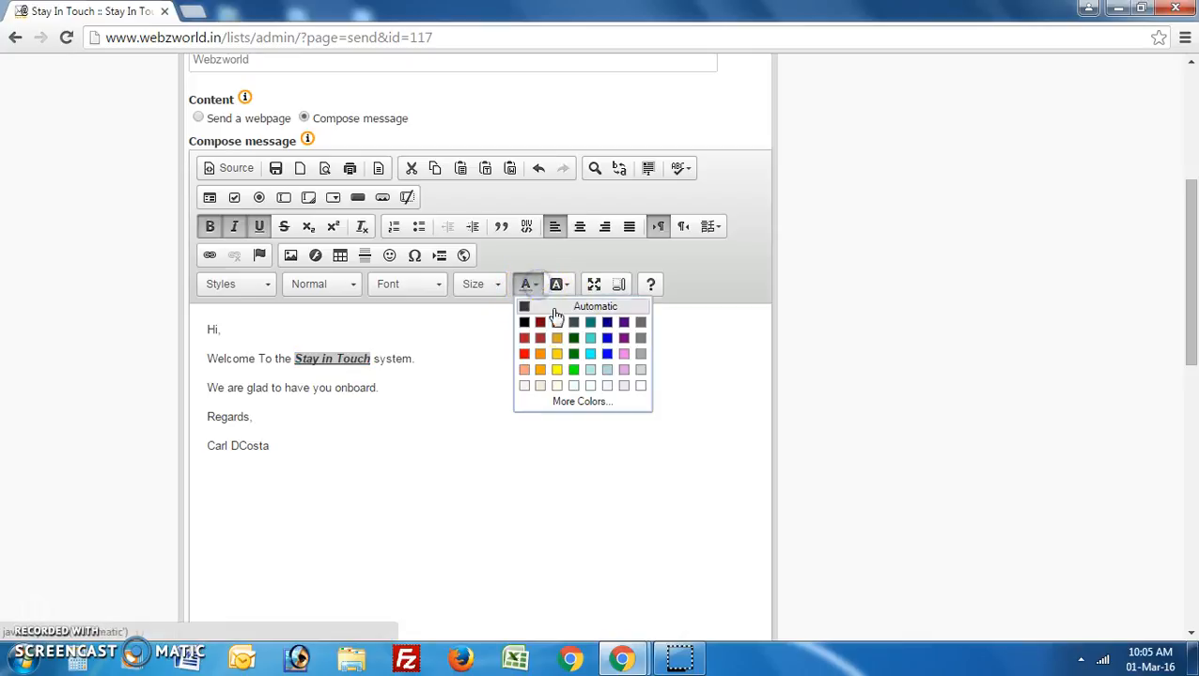
left_click(606, 338)
left_click(484, 372)
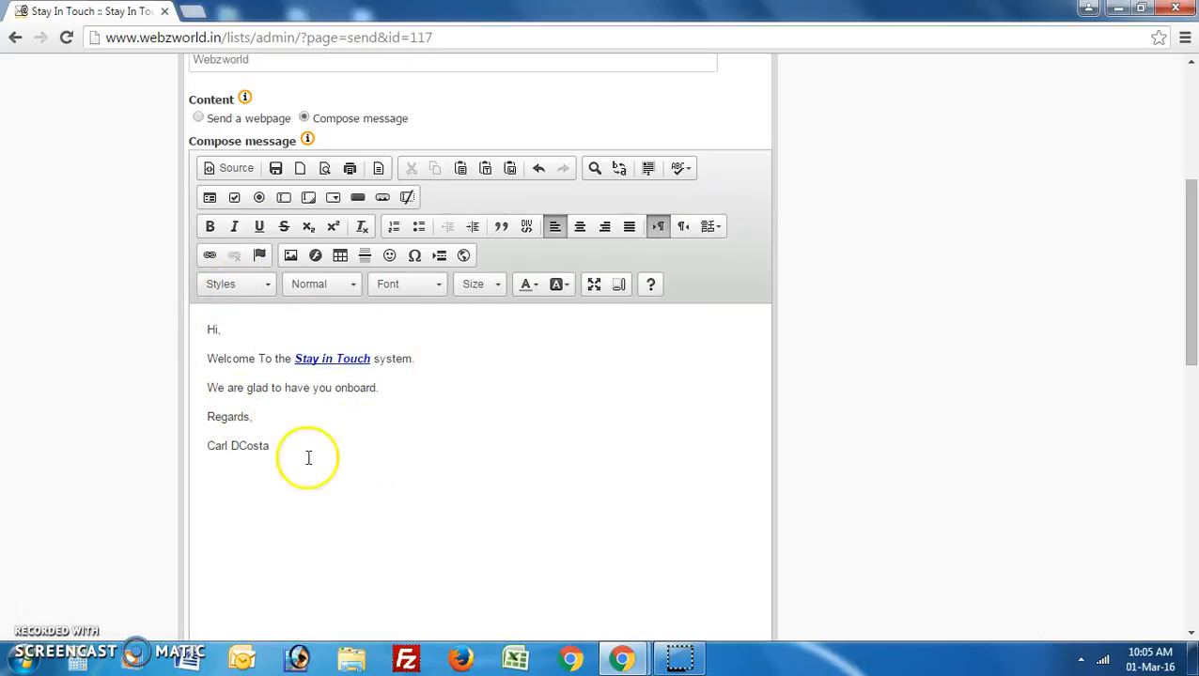
Send a test of the campaign from the Send test section to the Gmail test address.
scroll(281, 444, "down", 1)
scroll(280, 444, "down", 2)
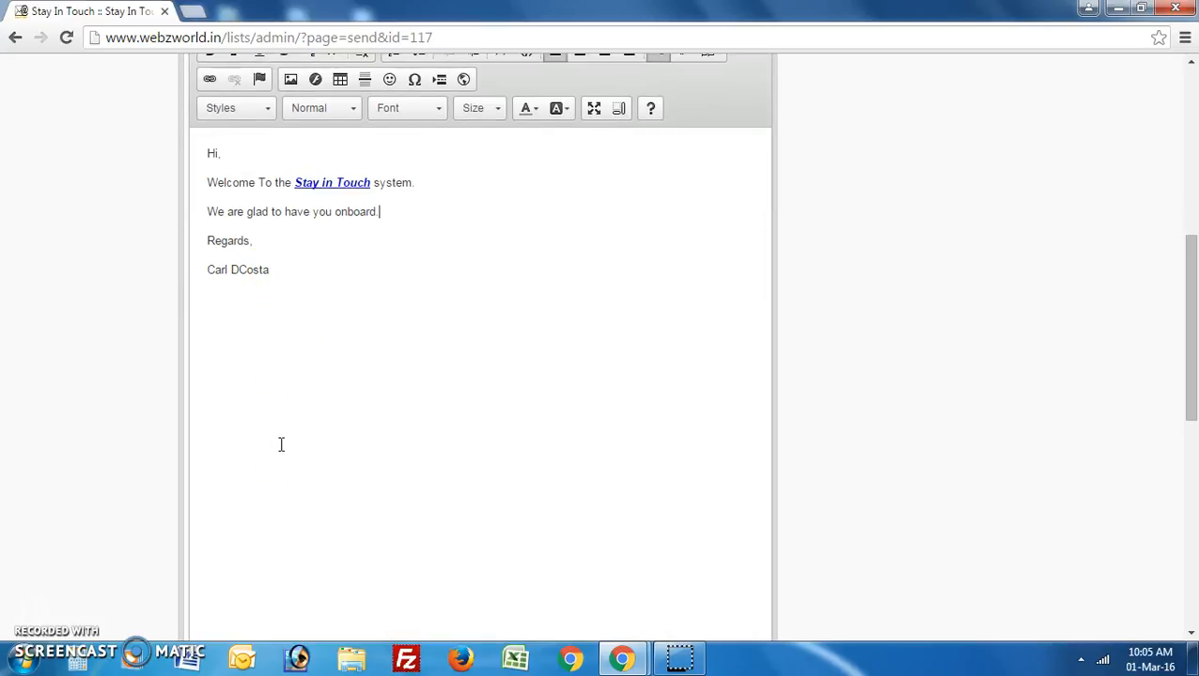
scroll(281, 445, "down", 3)
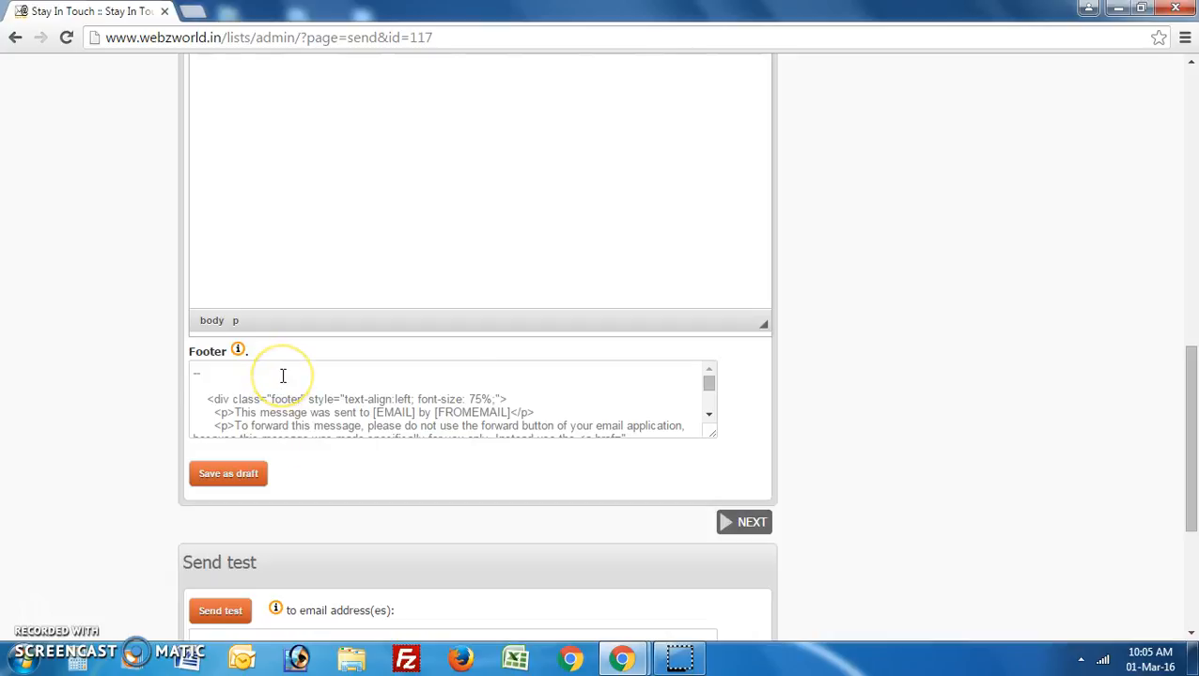
scroll(283, 376, "down", 5)
scroll(315, 401, "up", 5)
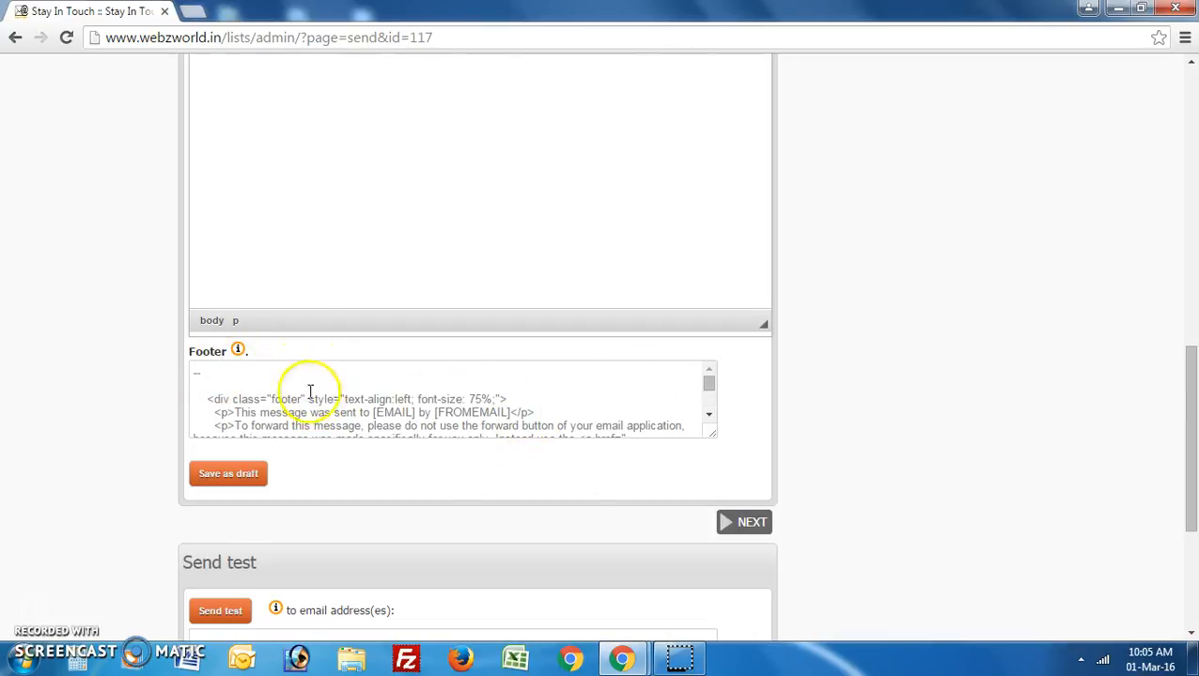
scroll(310, 292, "up", 3)
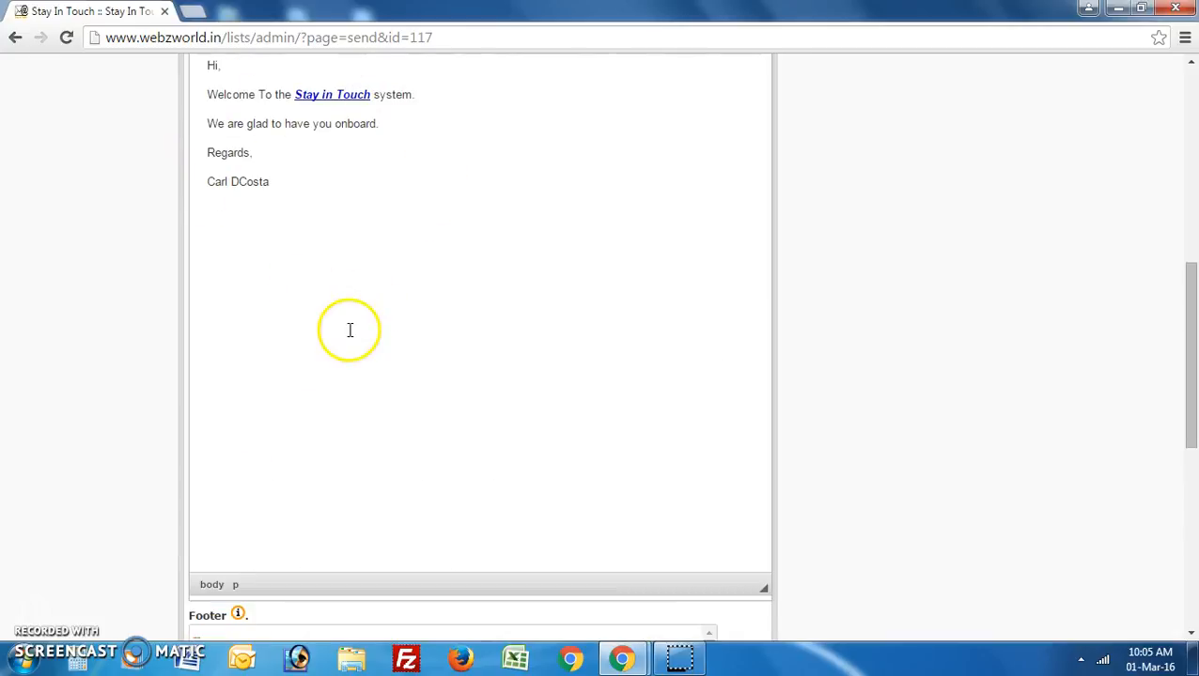
scroll(349, 330, "up", 1)
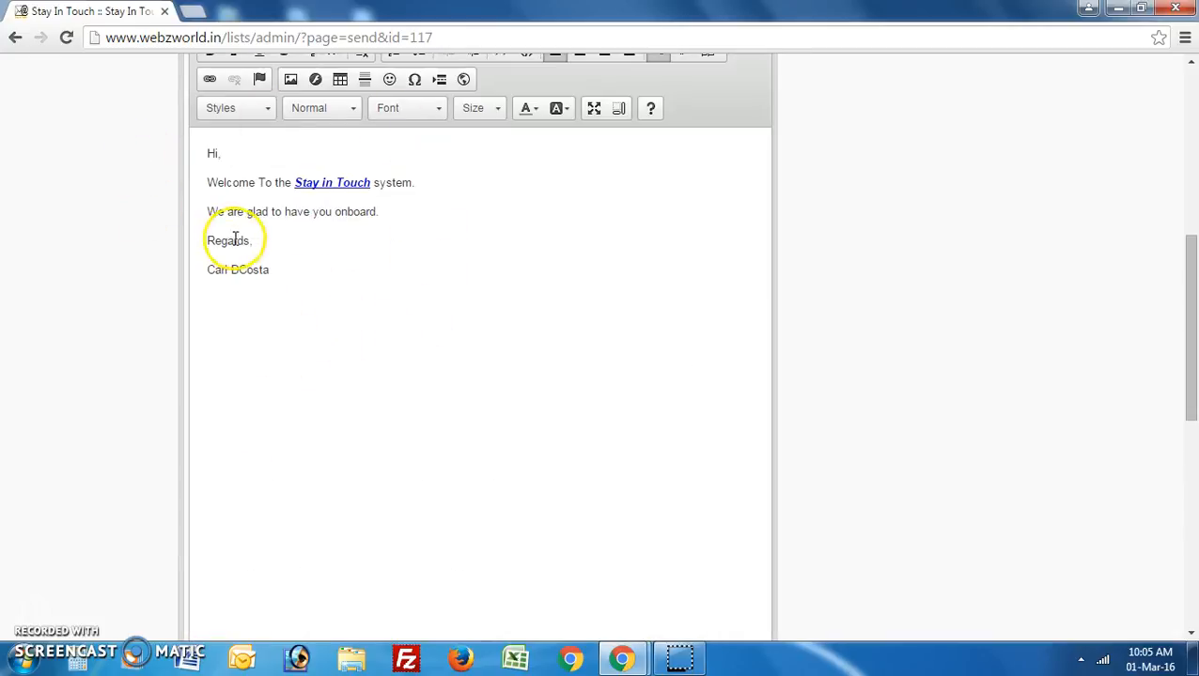
scroll(224, 358, "down", 4)
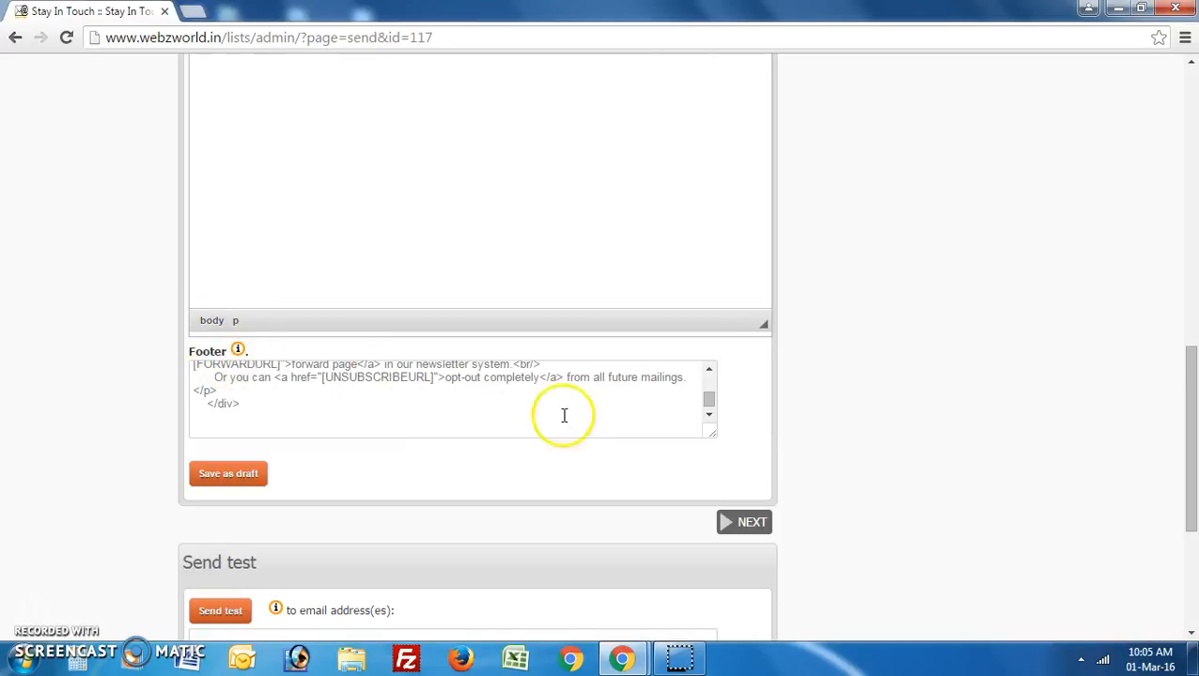
scroll(394, 406, "up", 5)
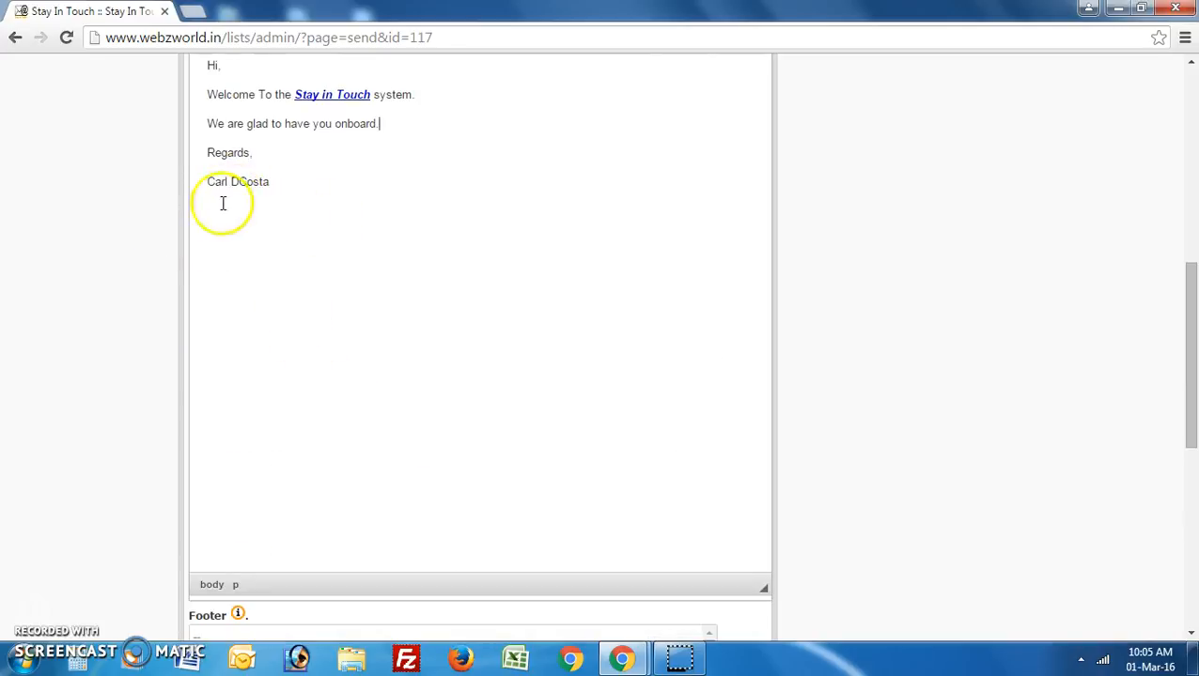
scroll(380, 278, "down", 4)
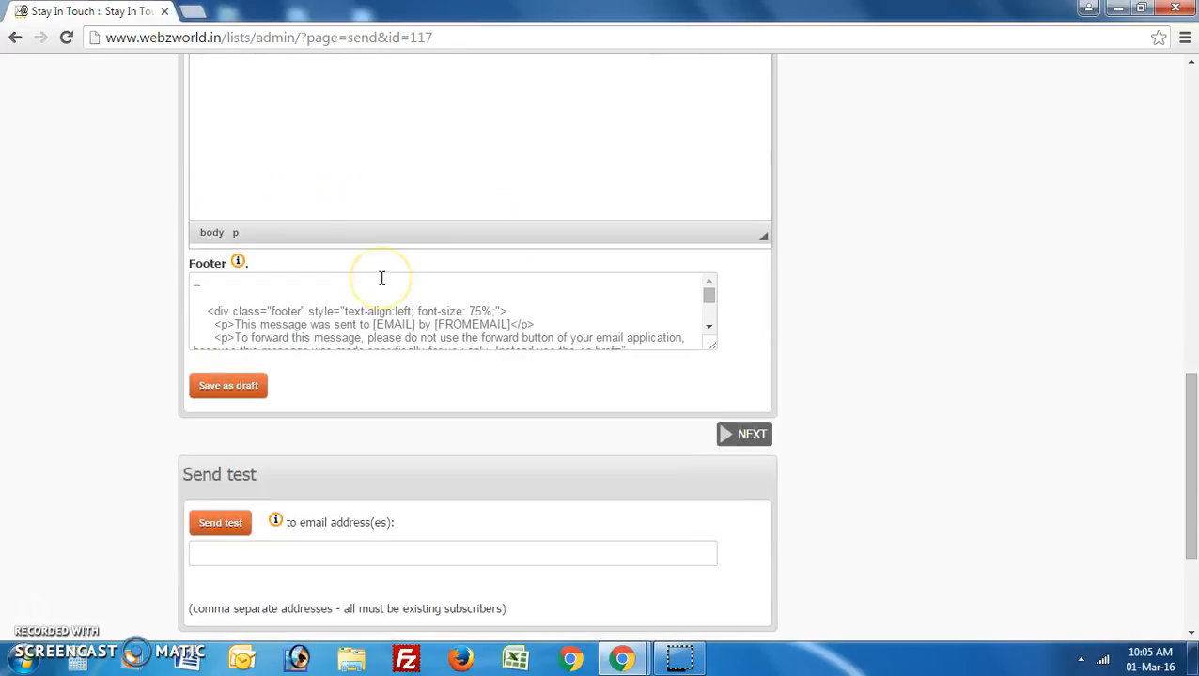
scroll(381, 278, "down", 5)
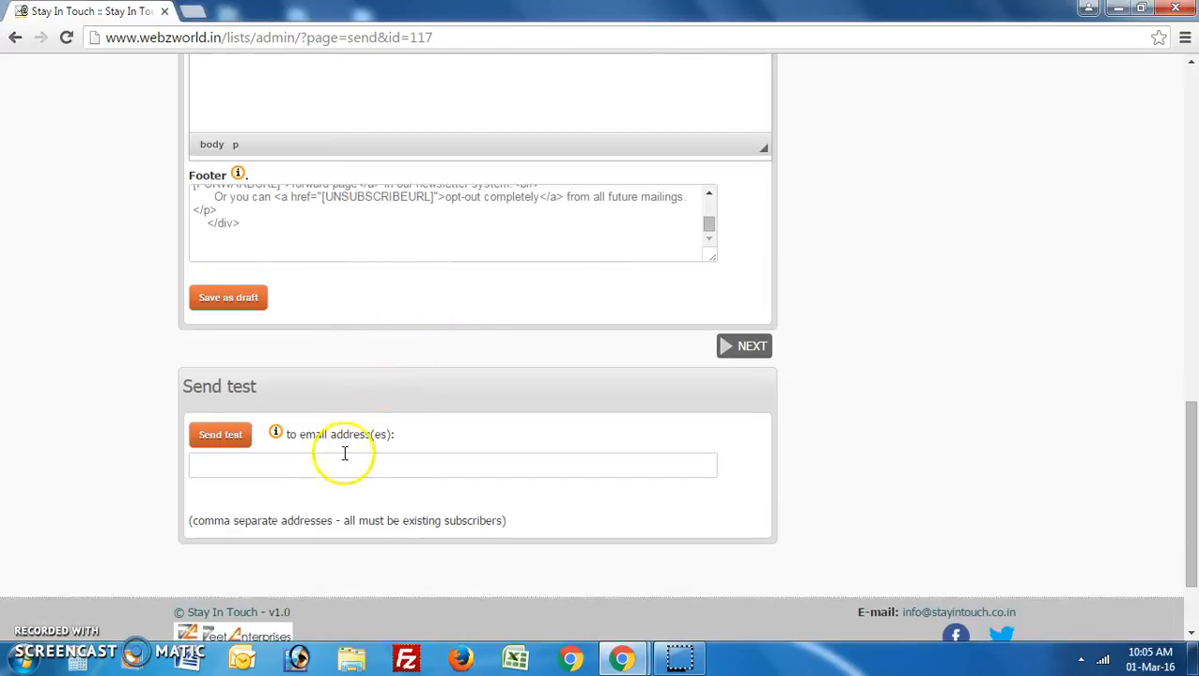
left_click(336, 464)
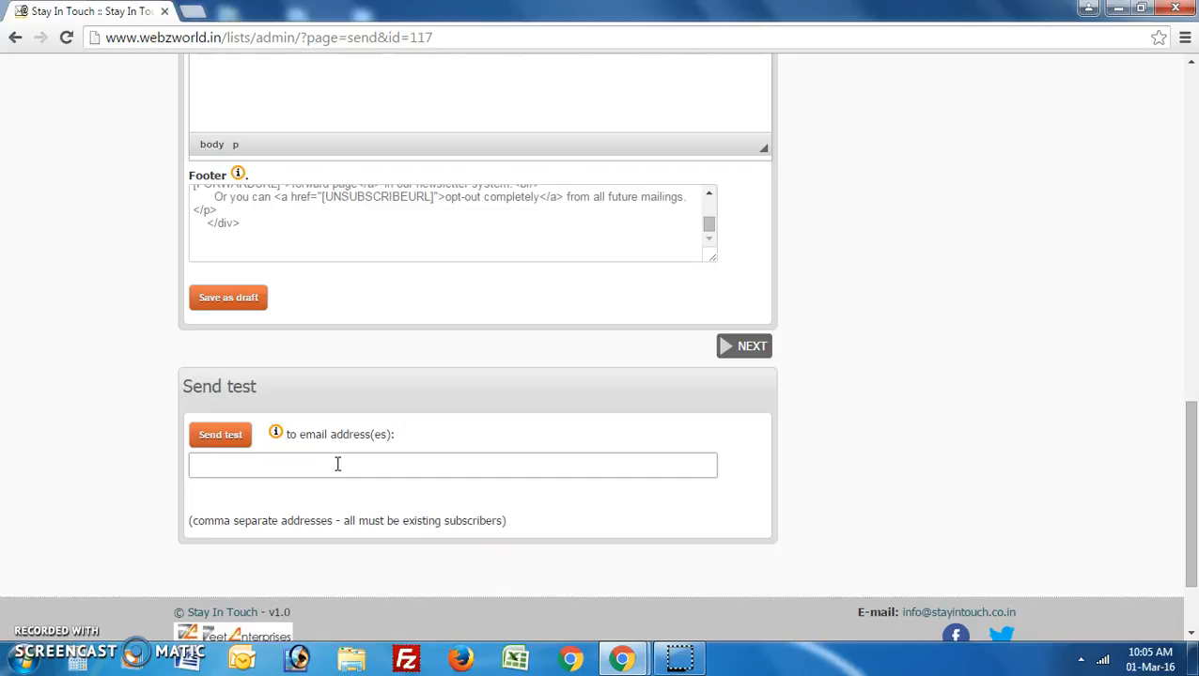
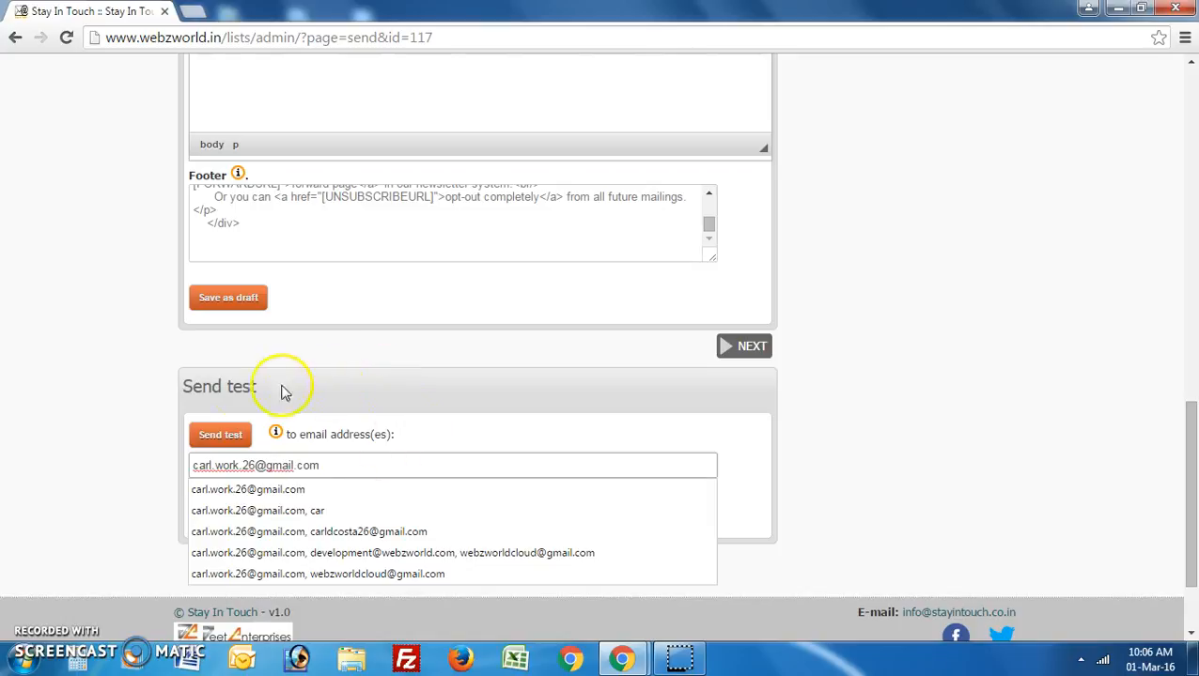
left_click(139, 396)
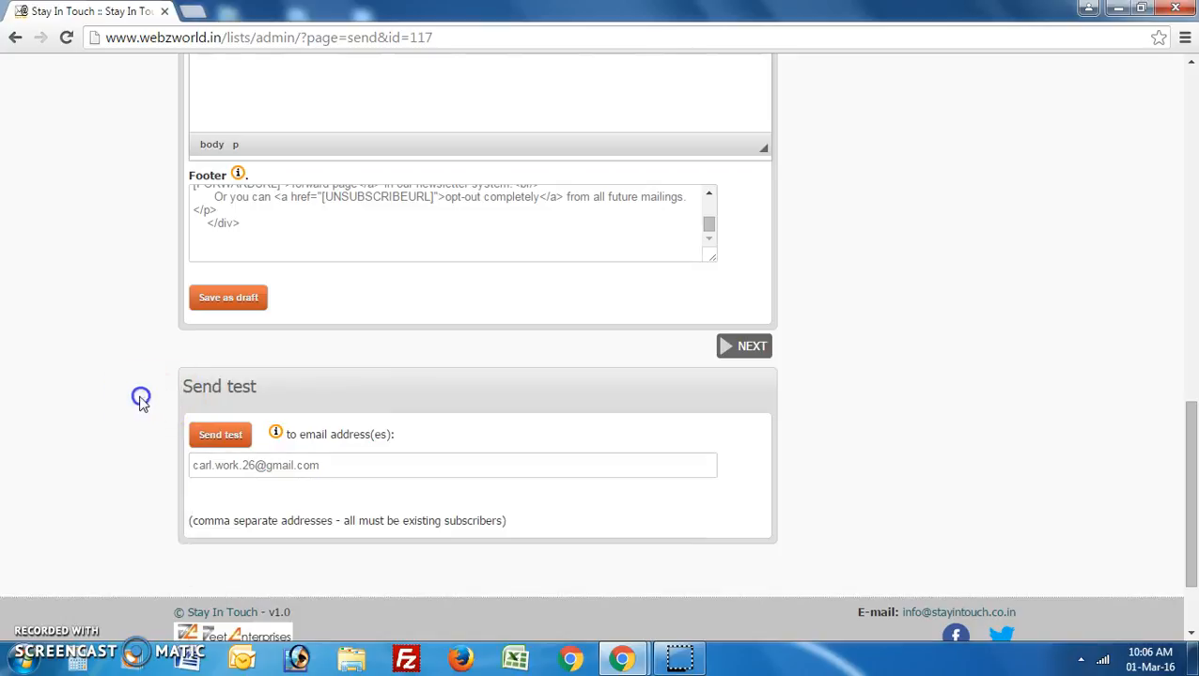
left_click(221, 436)
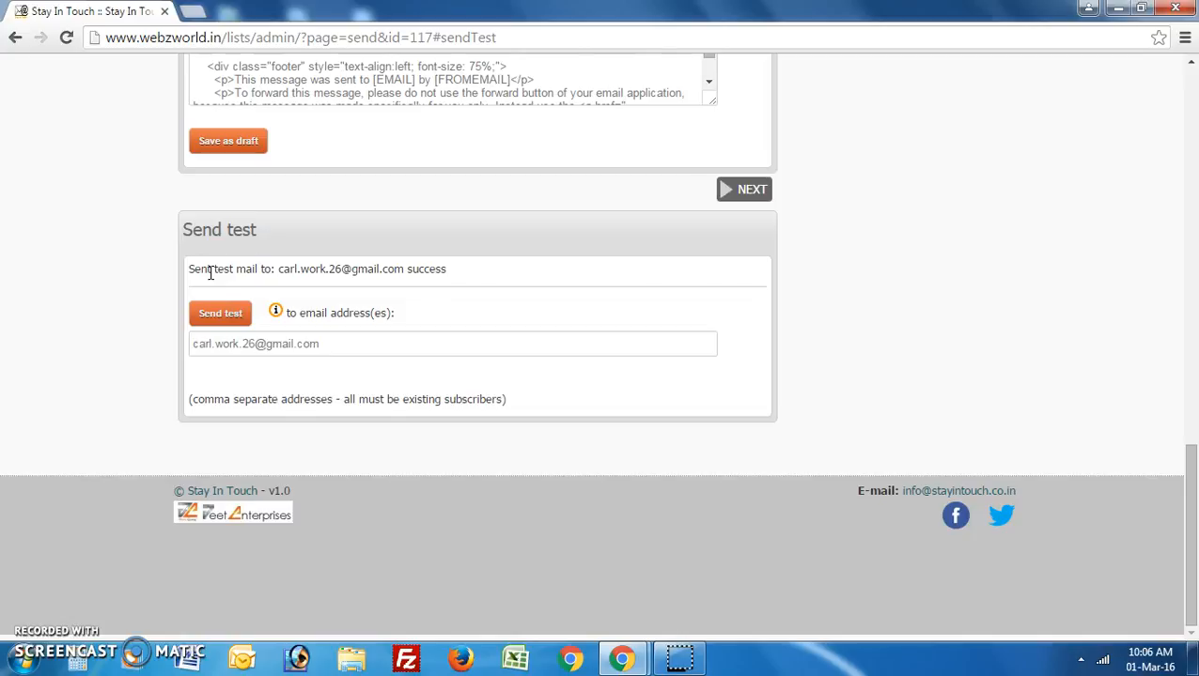
scroll(495, 335, "up", 1)
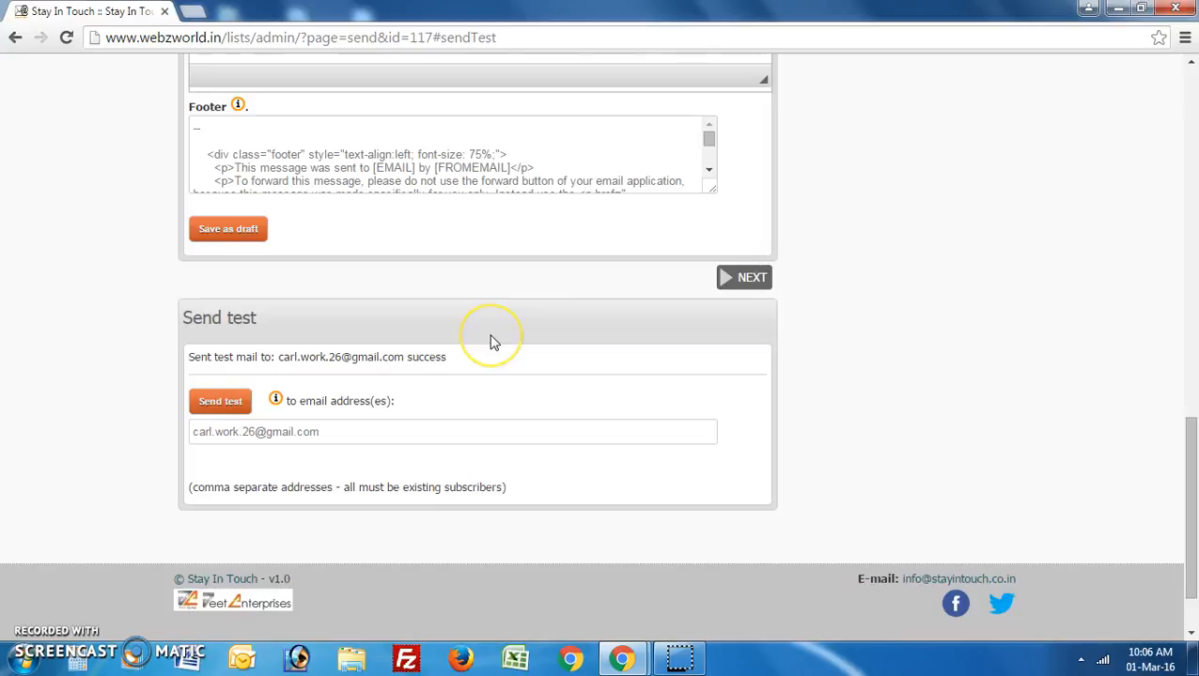
scroll(495, 335, "up", 2)
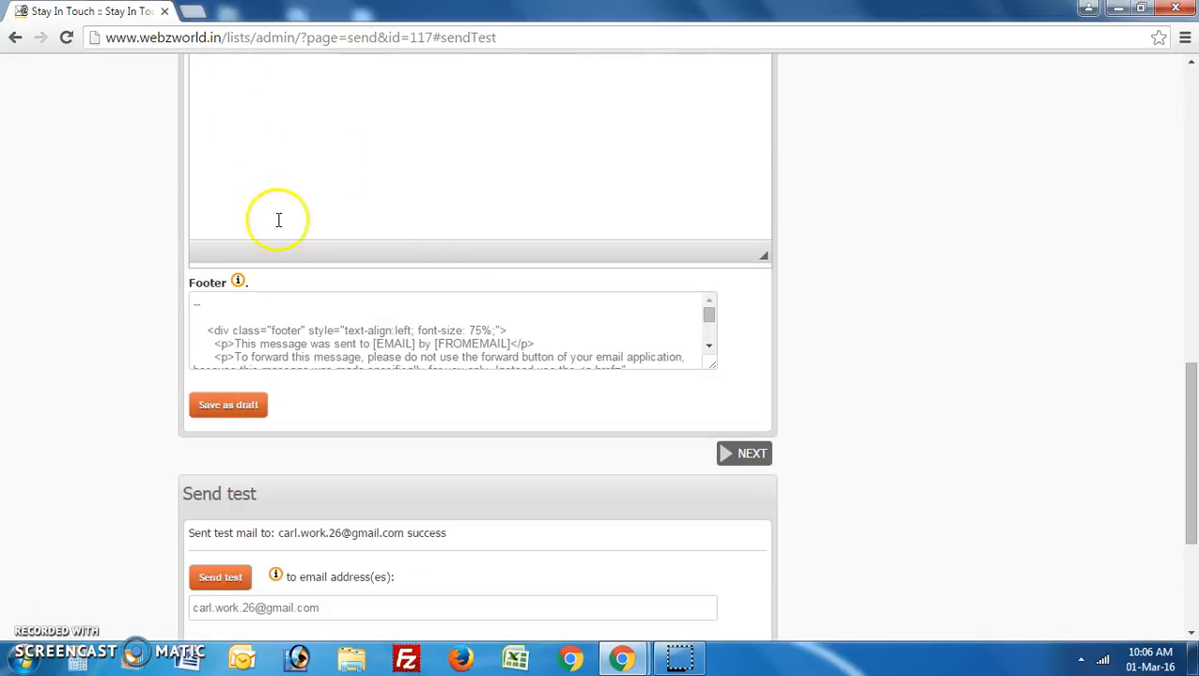
Go to gmail.com in a new tab and sign in with the test account and its password.
left_click(192, 14)
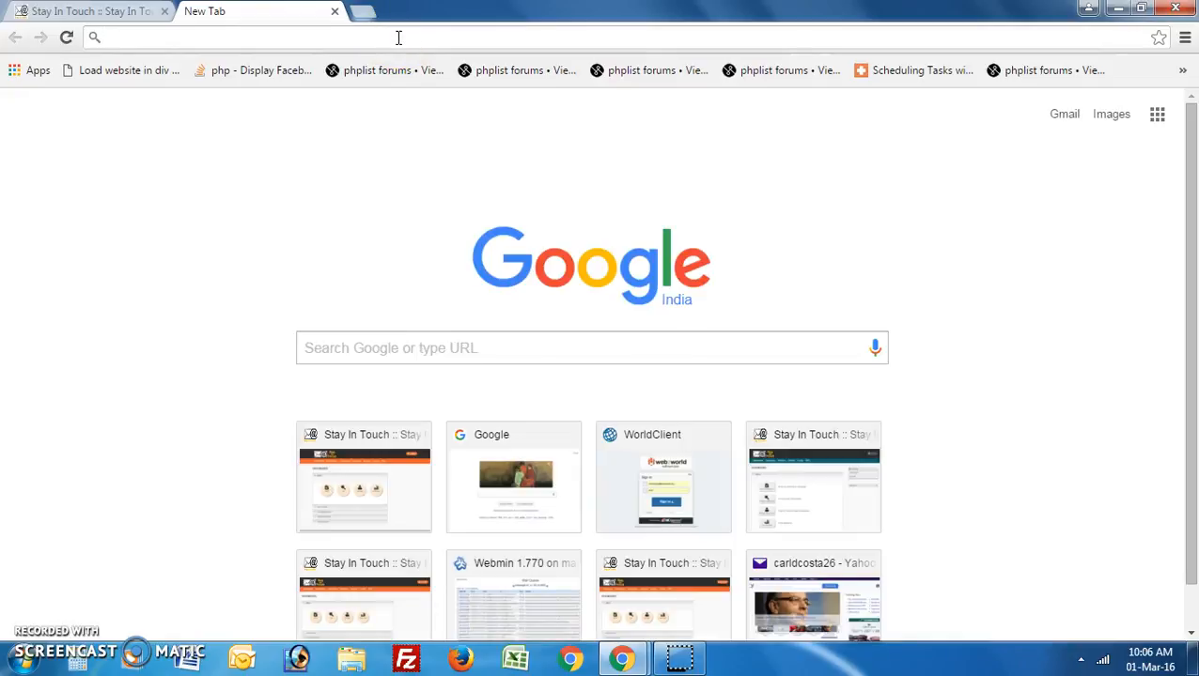
type("gmail")
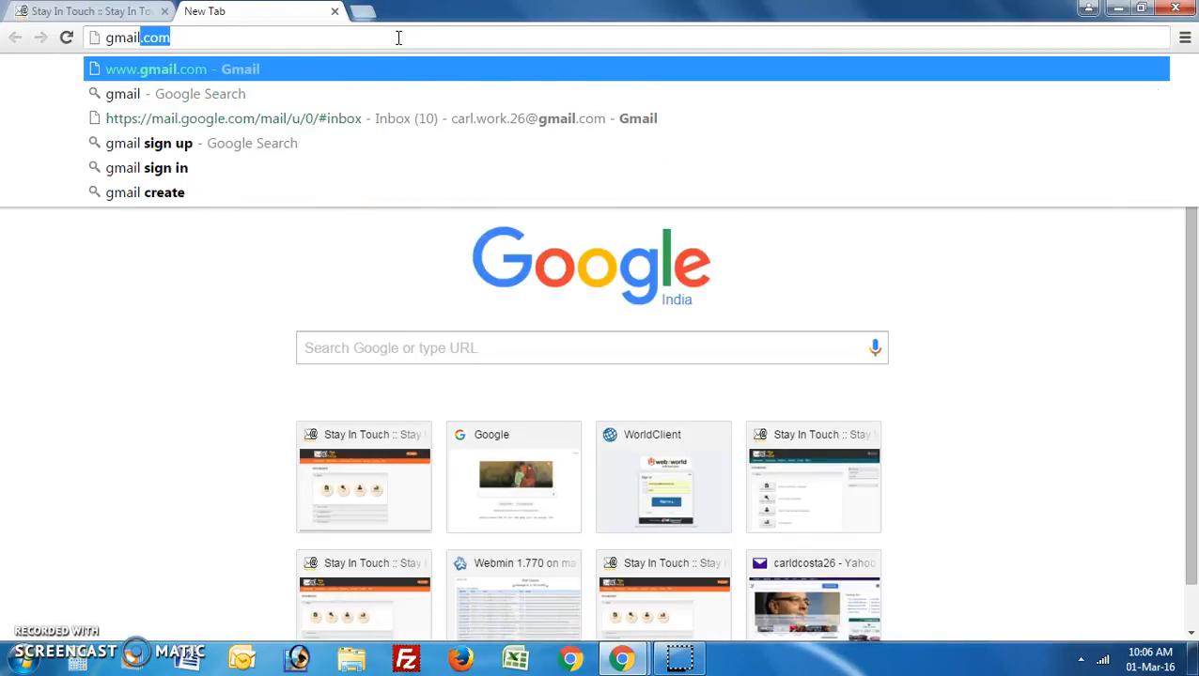
type(".com")
key("Return")
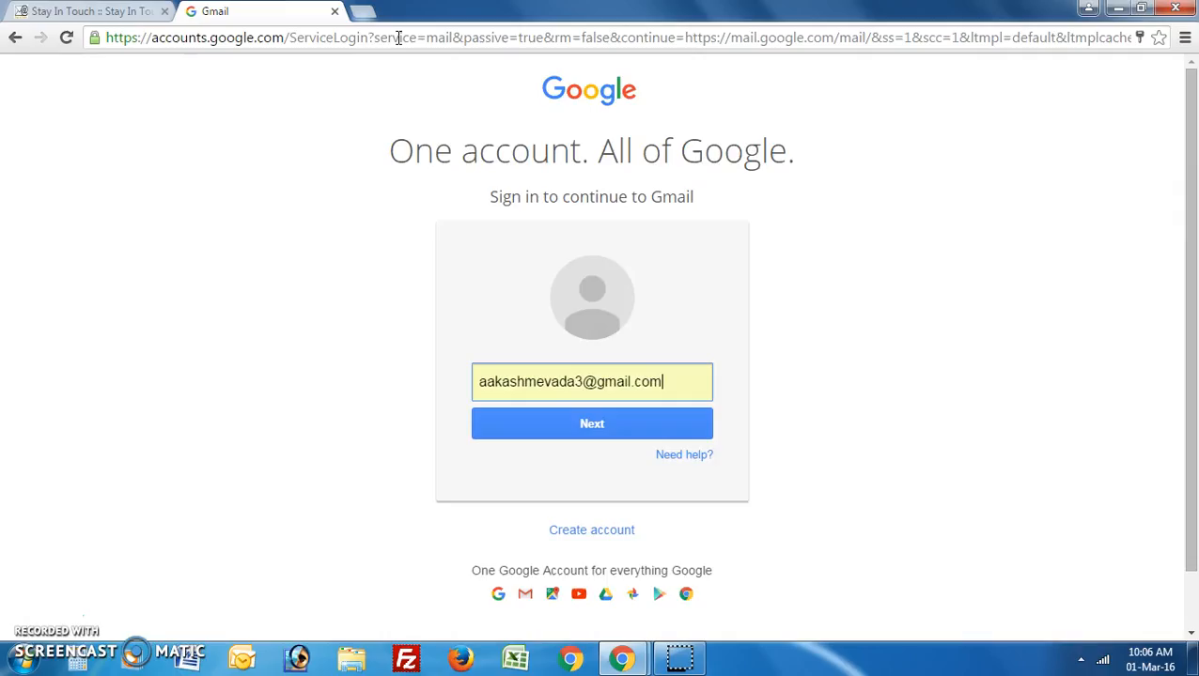
left_click_drag(685, 385, 195, 401)
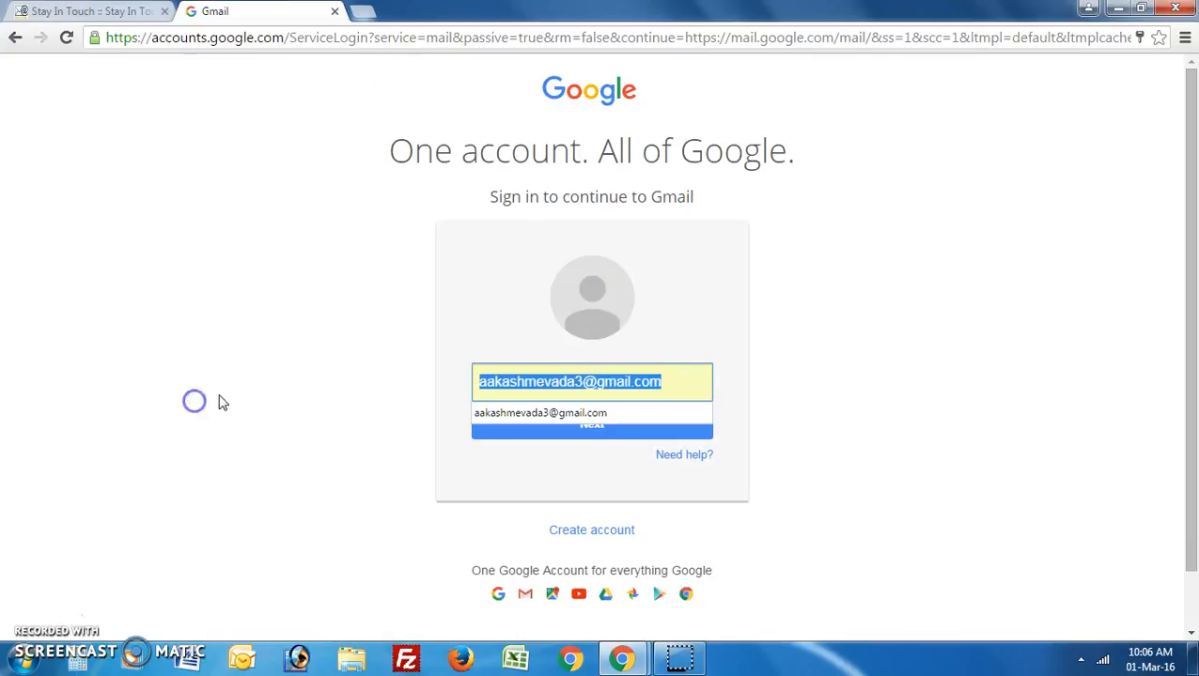
key("BackSpace")
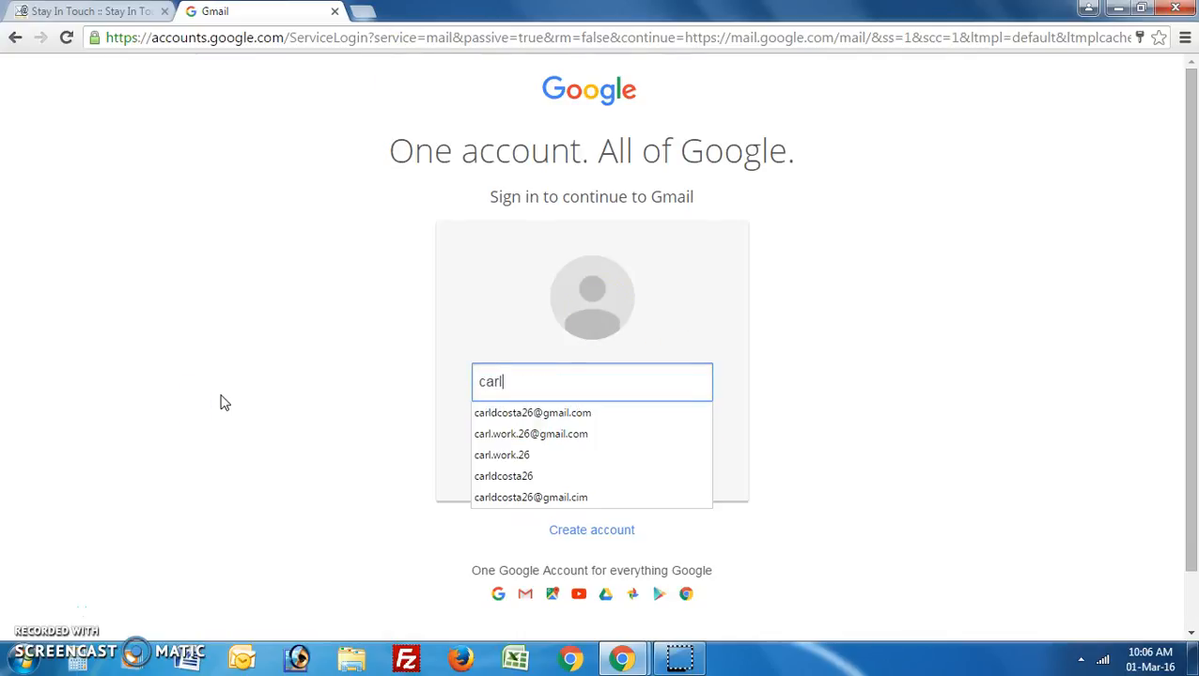
key("Down")
key("Down")
key("Return")
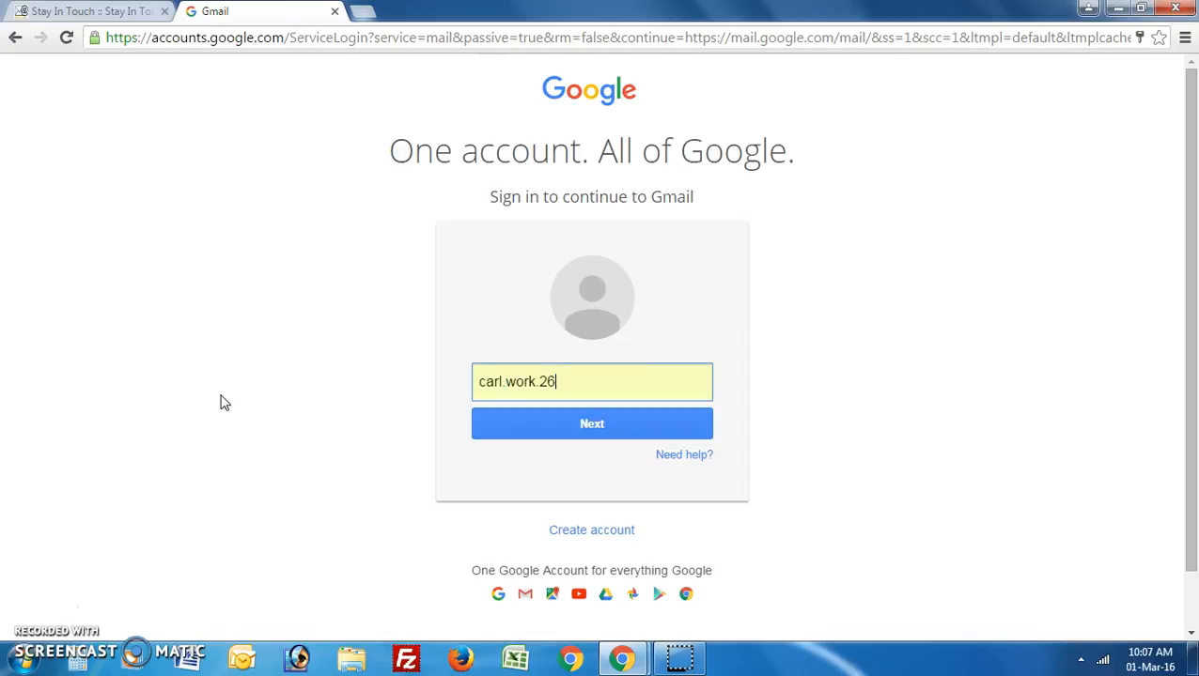
key("Return")
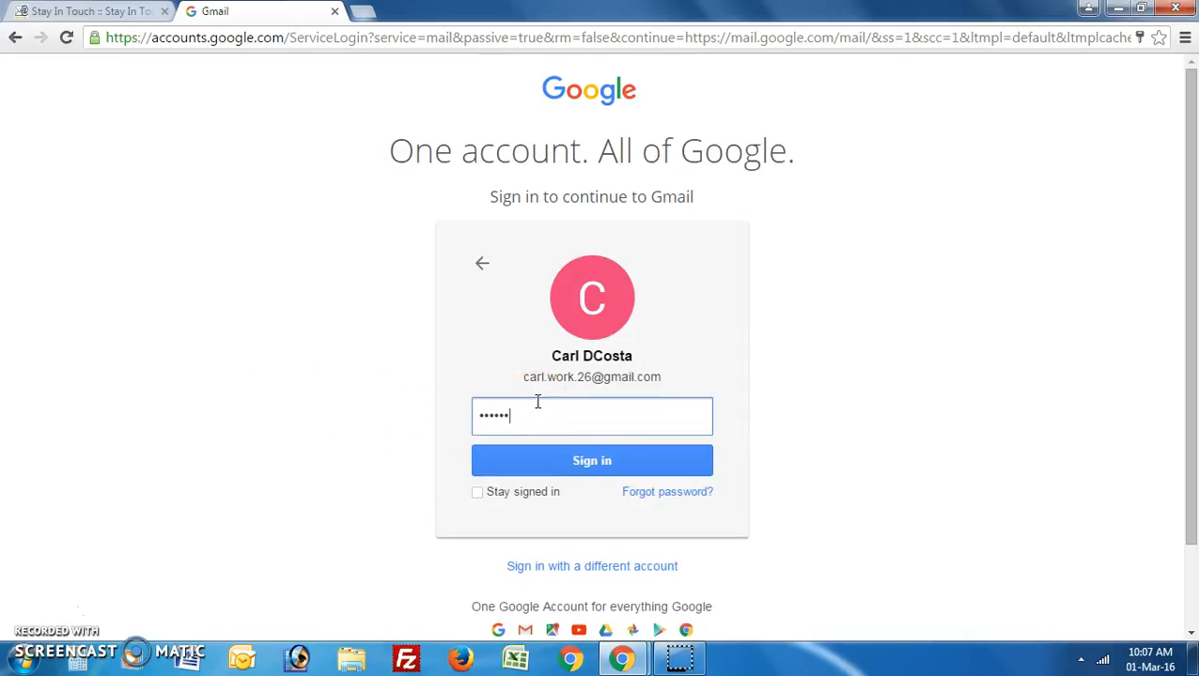
key("Return")
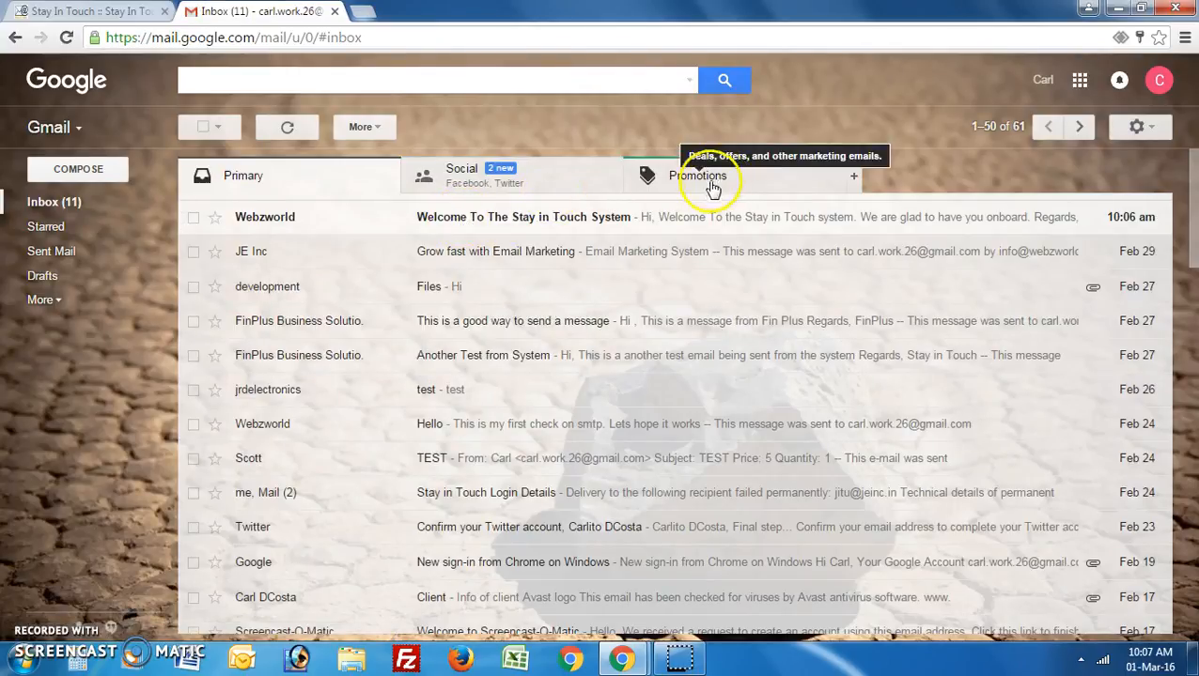
Open the 'Welcome To The Stay in Touch System' test email in the Gmail inbox.
left_click(81, 298)
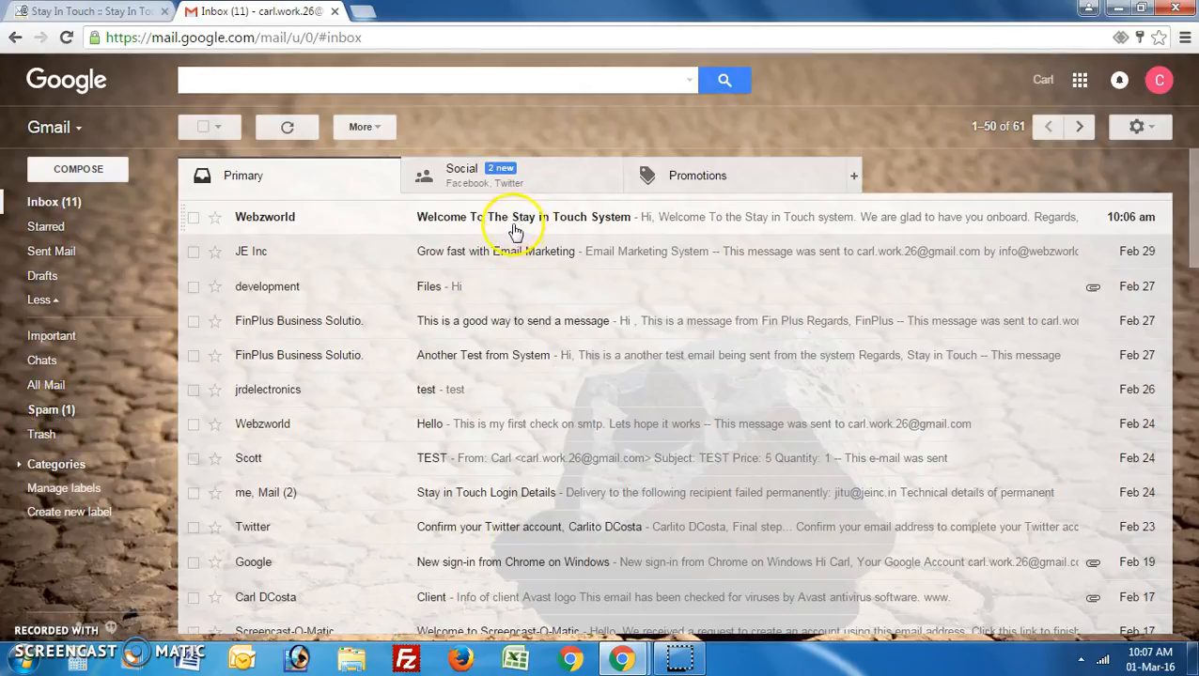
left_click(476, 220)
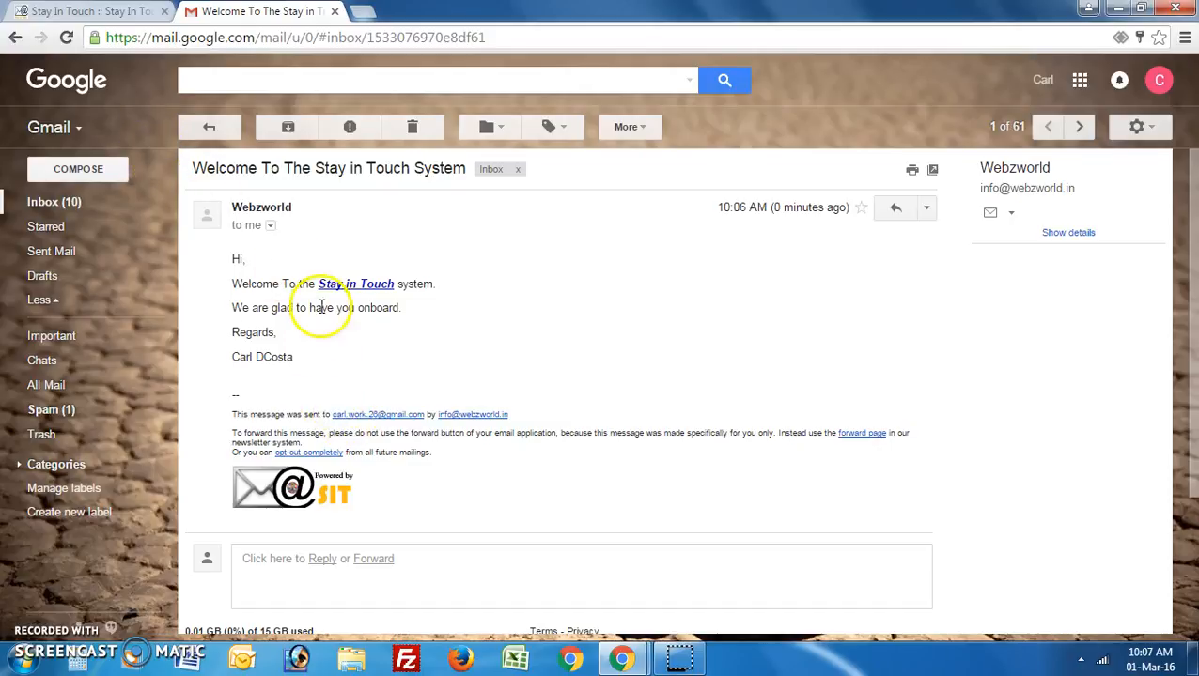
Back in Stay In Touch, advance to the Format step and set Use template to '-- select one'.
left_click(119, 15)
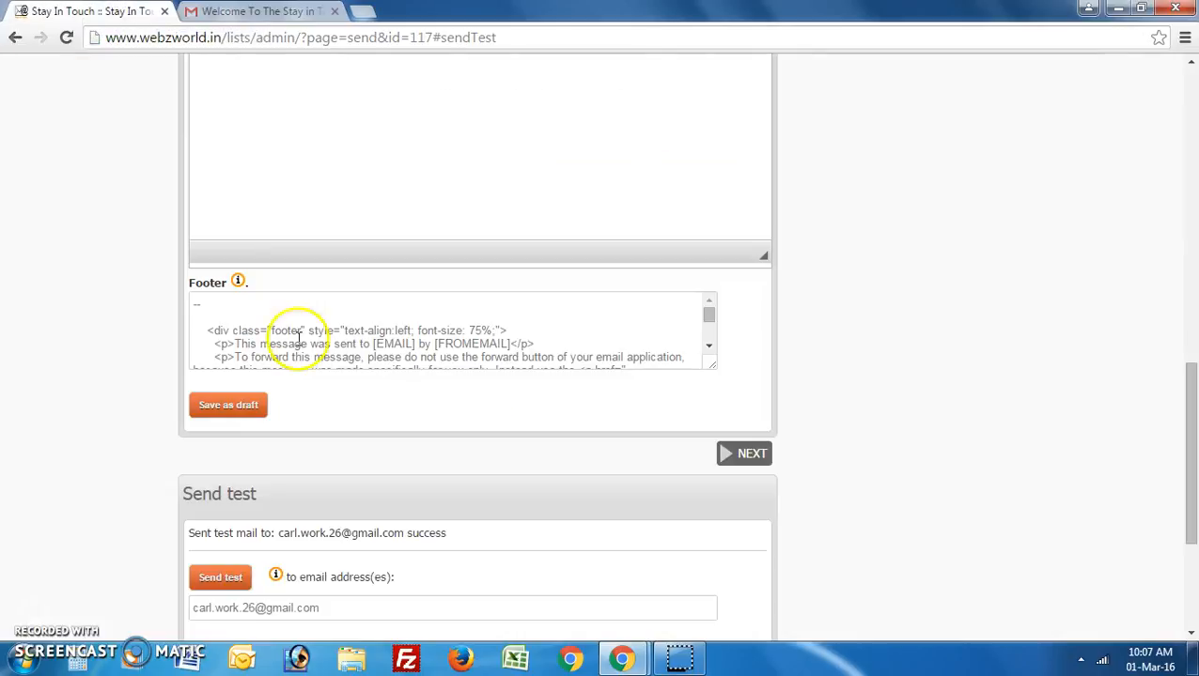
scroll(326, 421, "up", 5)
scroll(327, 420, "up", 4)
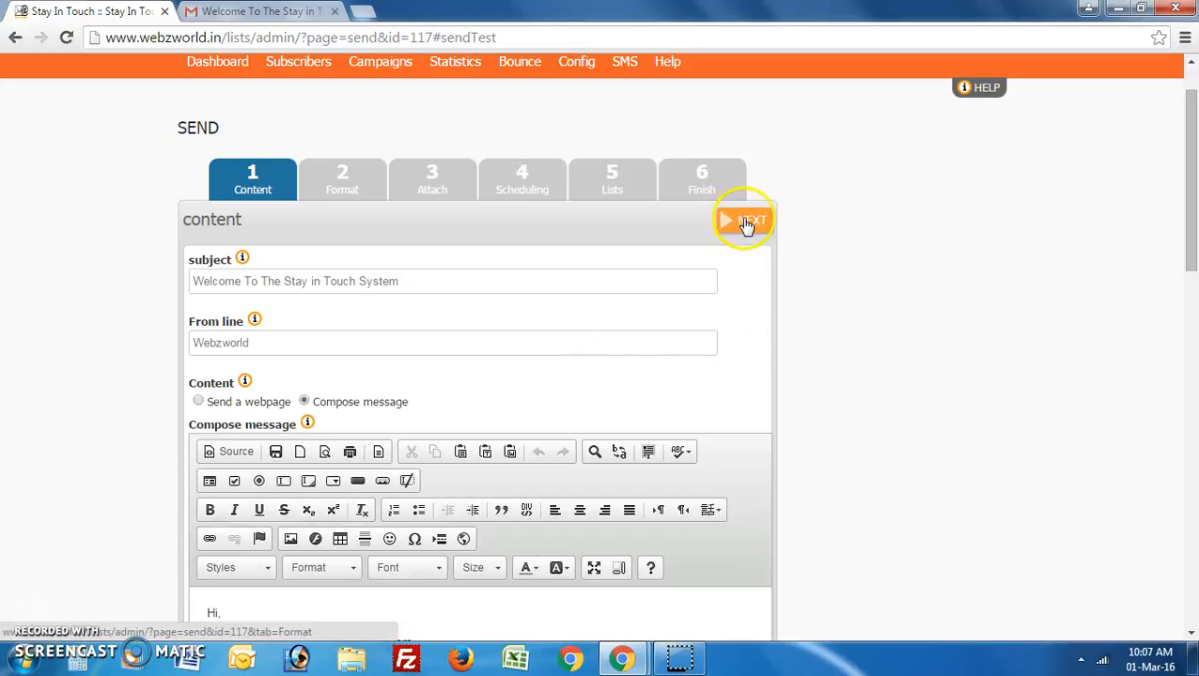
left_click(741, 220)
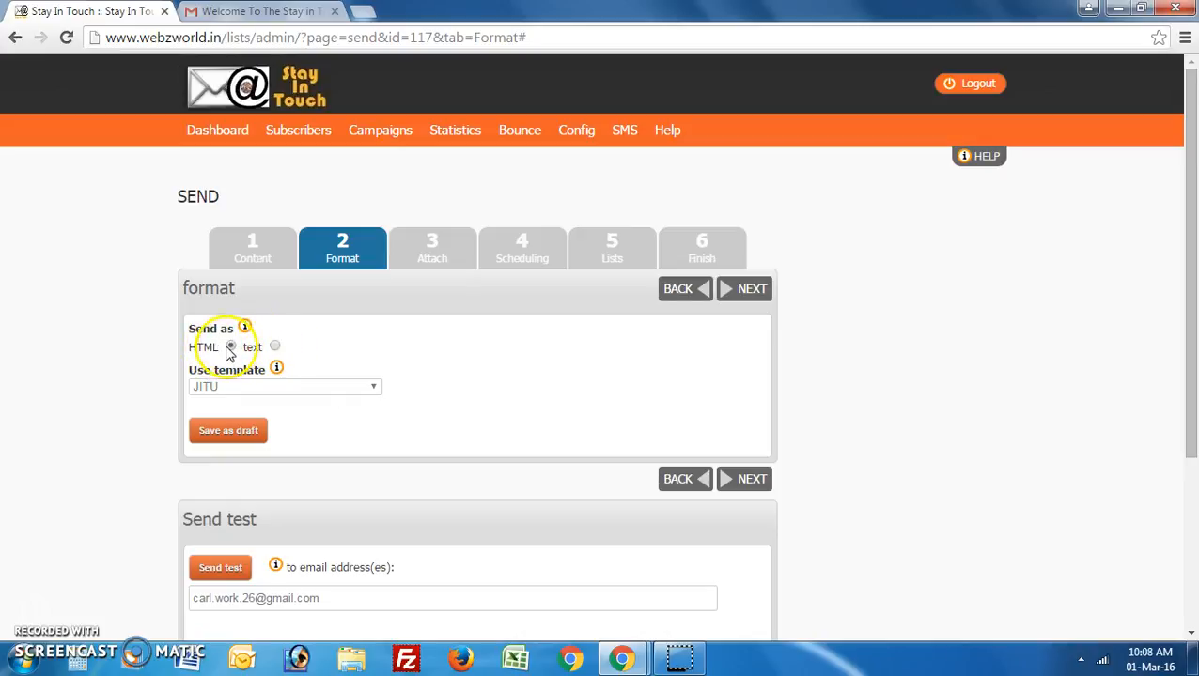
left_click(239, 387)
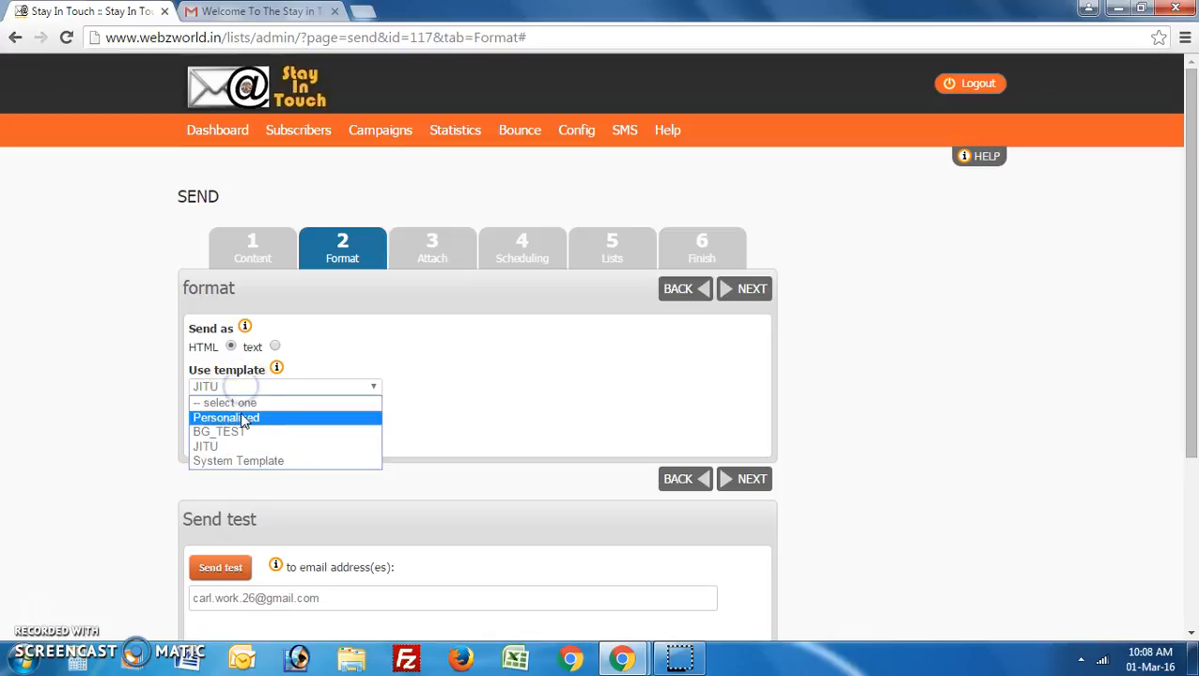
left_click(246, 404)
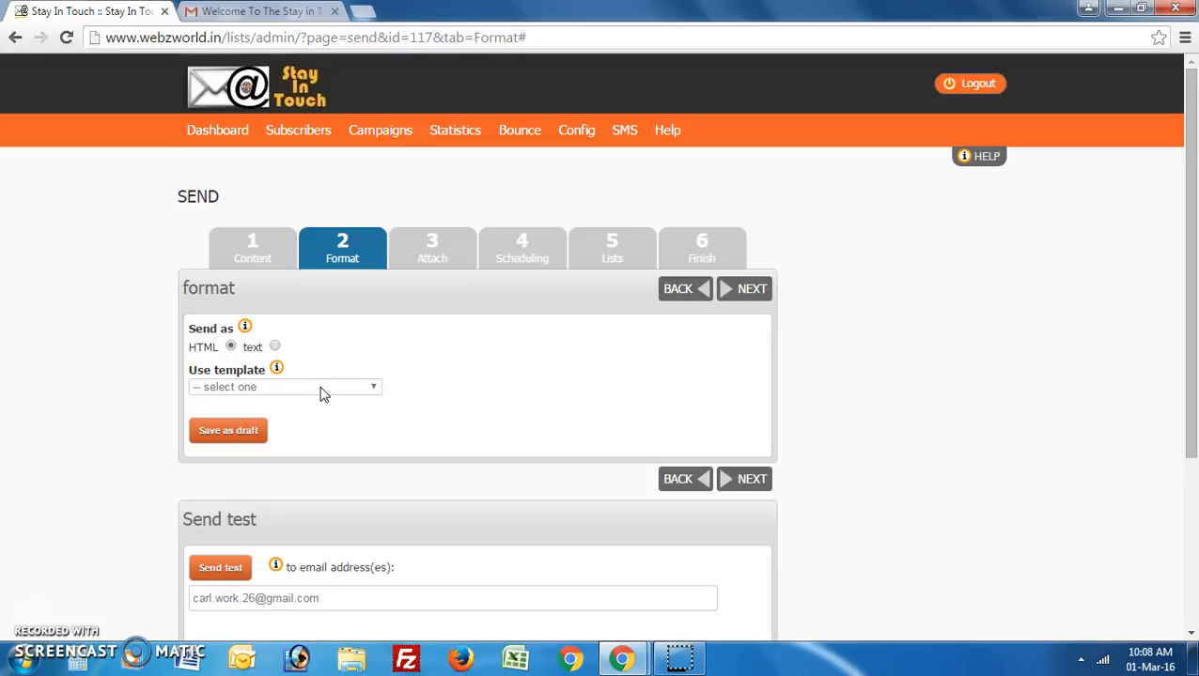
left_click(342, 429)
left_click(338, 395)
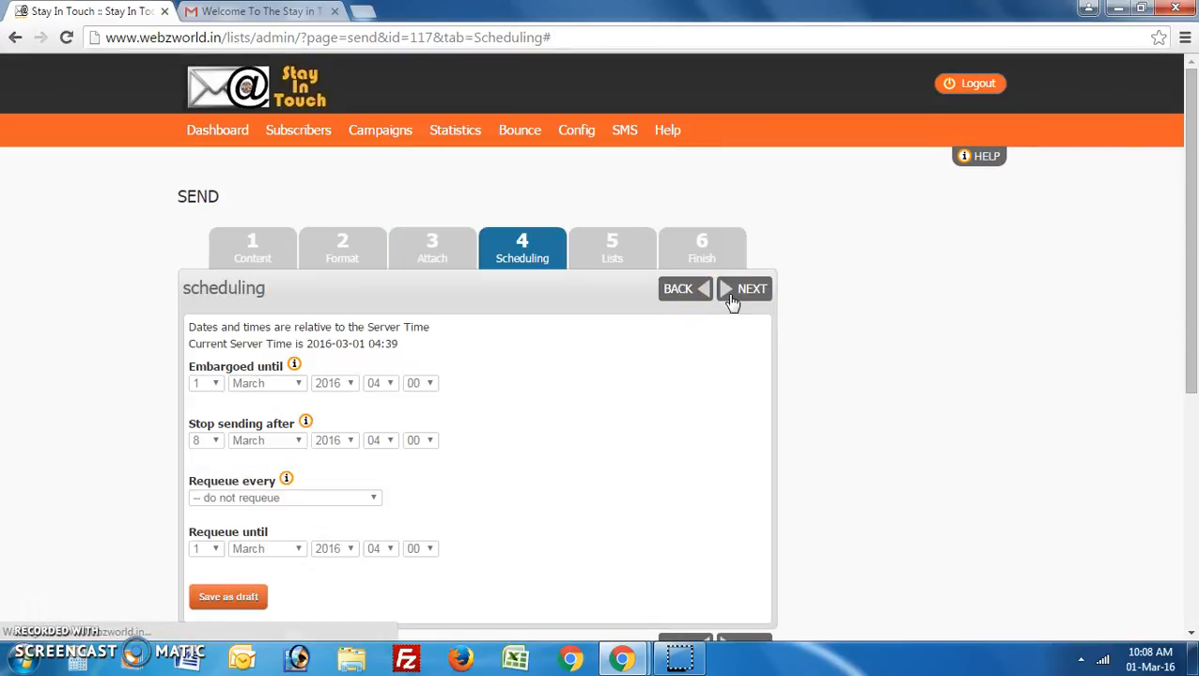
Change the embargo day to 2 and hour to 00, then advance to the Lists step.
scroll(451, 345, "down", 2)
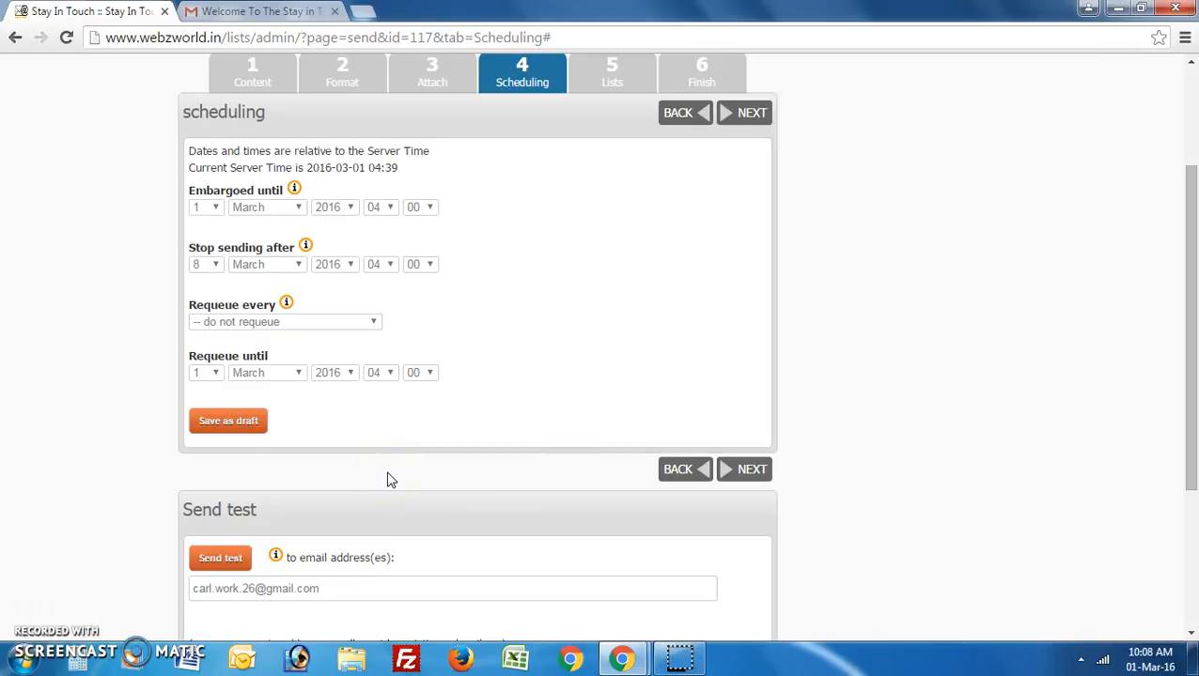
left_click(218, 207)
left_click(199, 237)
left_click(376, 207)
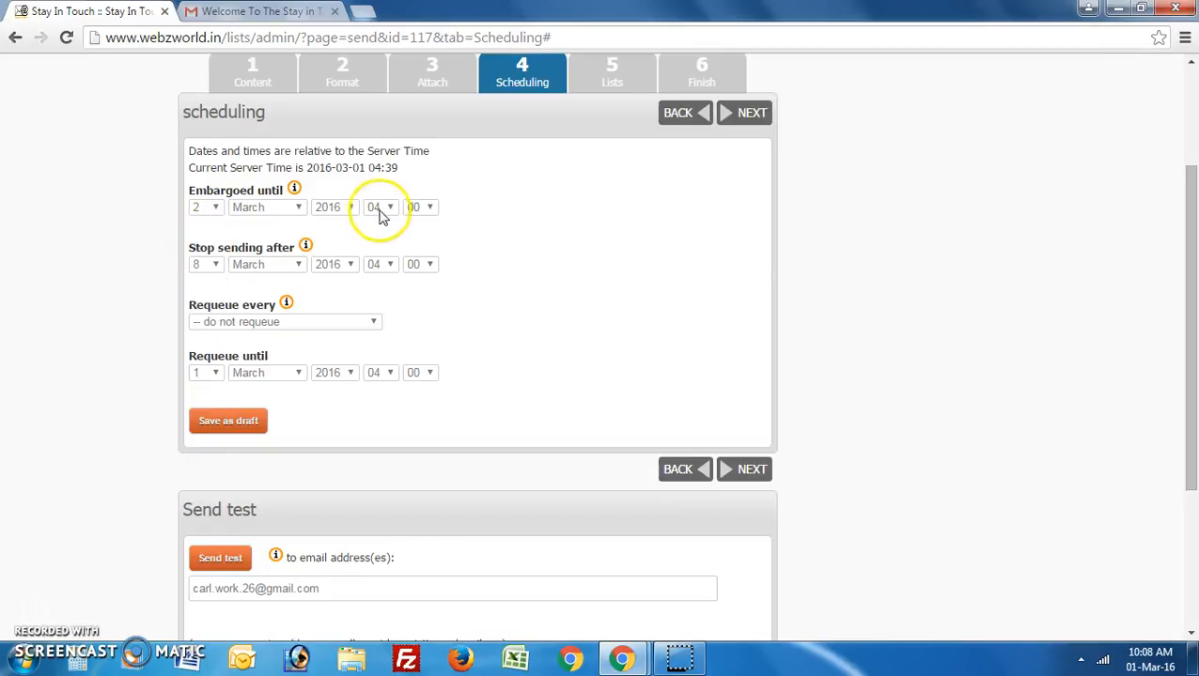
left_click(373, 222)
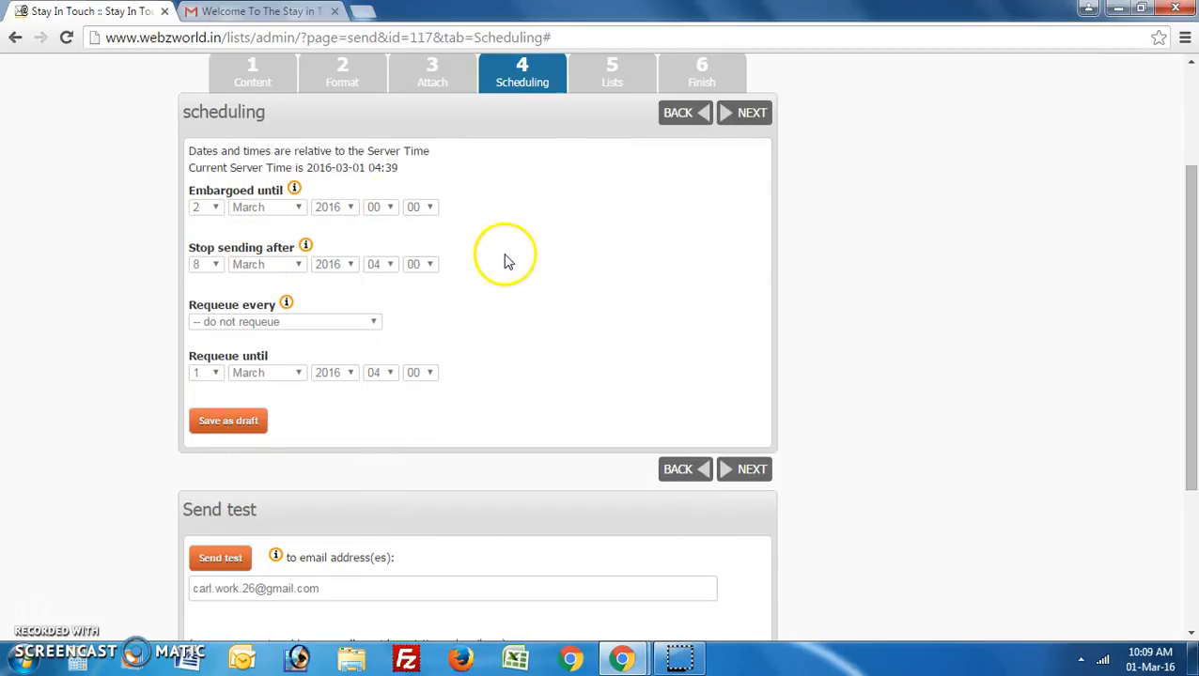
scroll(582, 249, "up", 1)
left_click(730, 203)
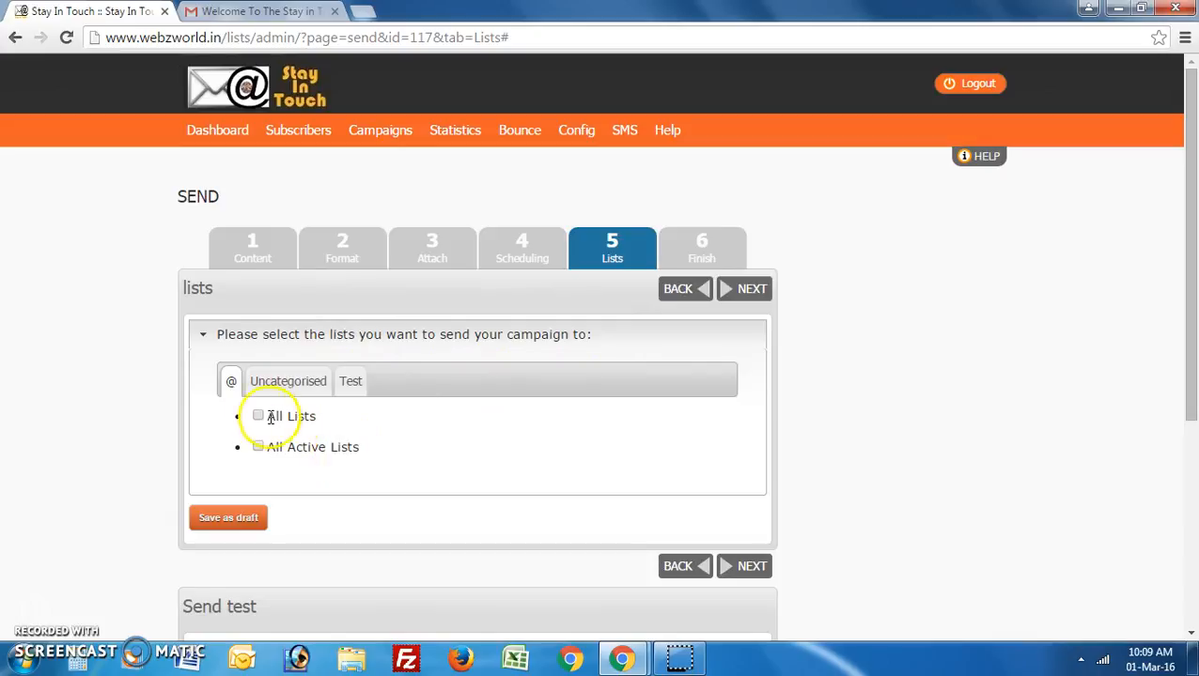
Select Test List 1 under Uncategorised as a recipient list.
scroll(435, 436, "down", 1)
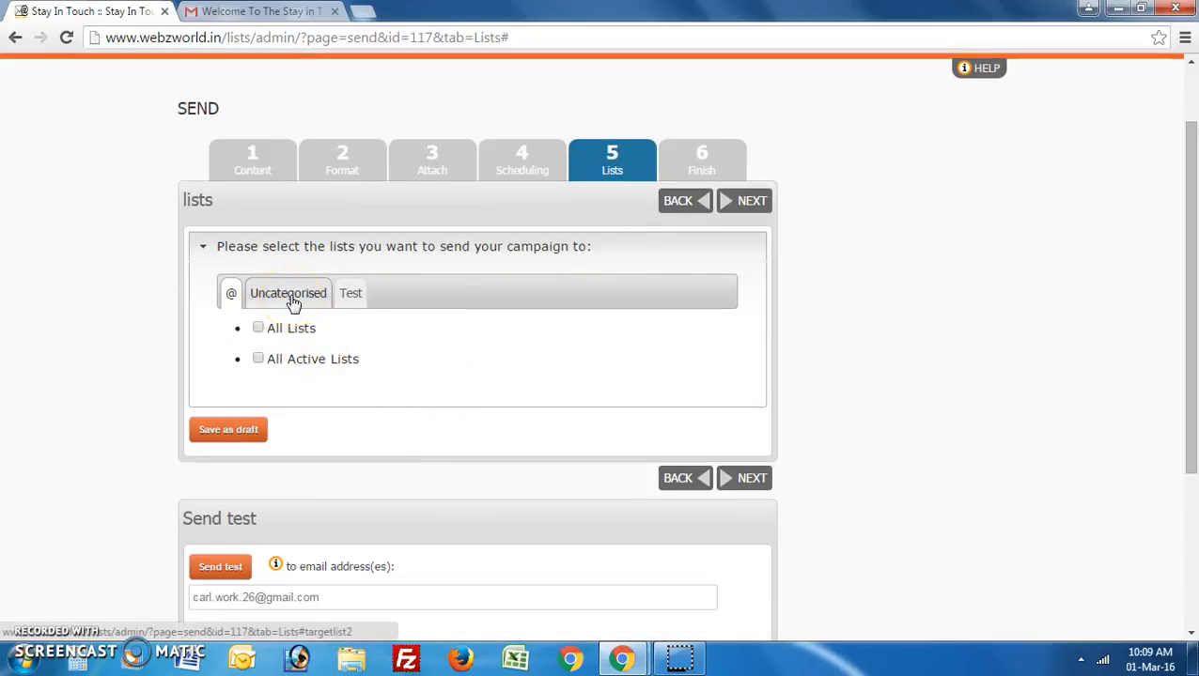
left_click(210, 297)
left_click(265, 300)
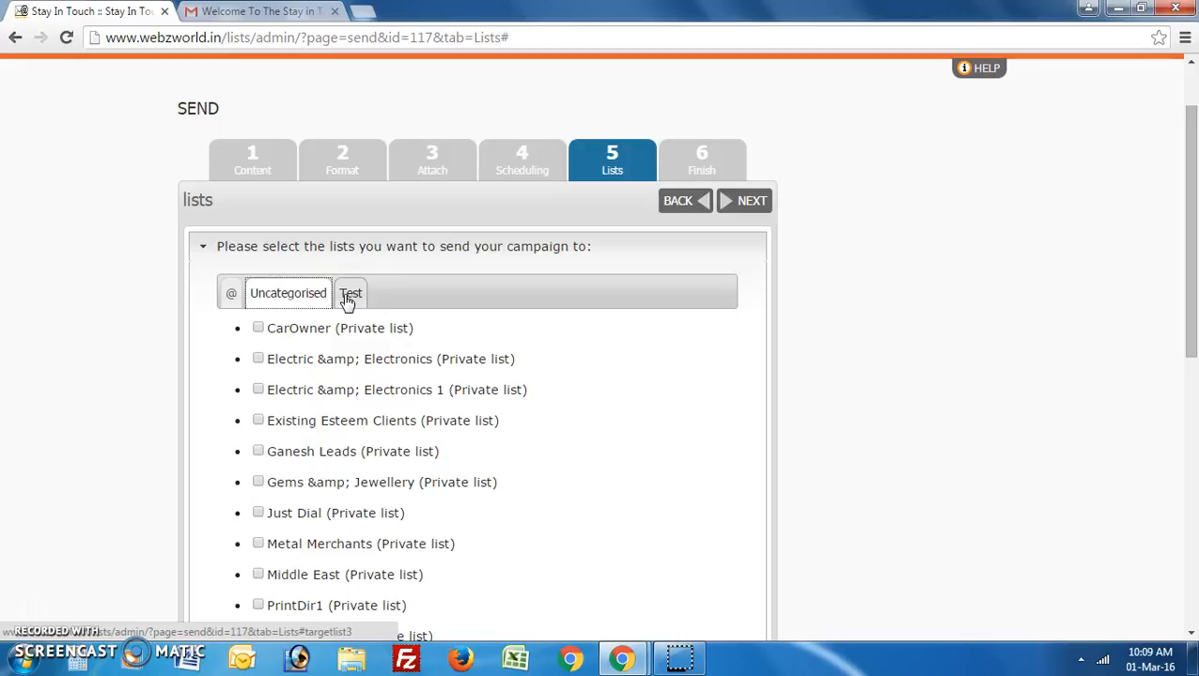
left_click(349, 293)
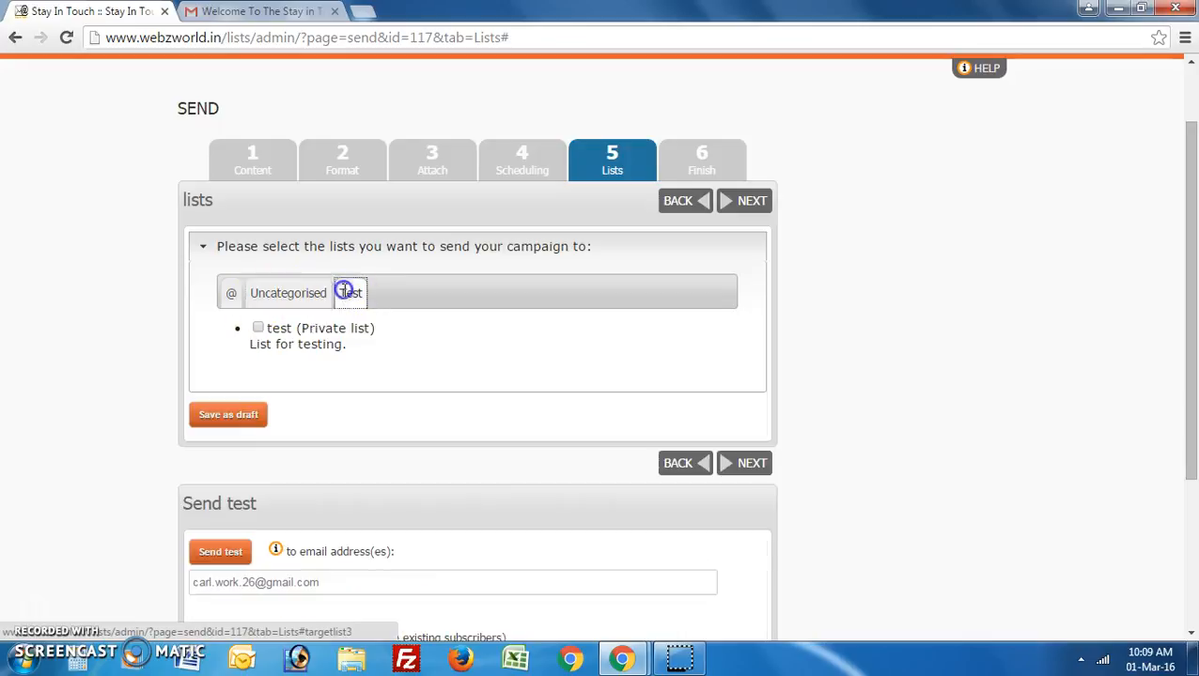
left_click(286, 293)
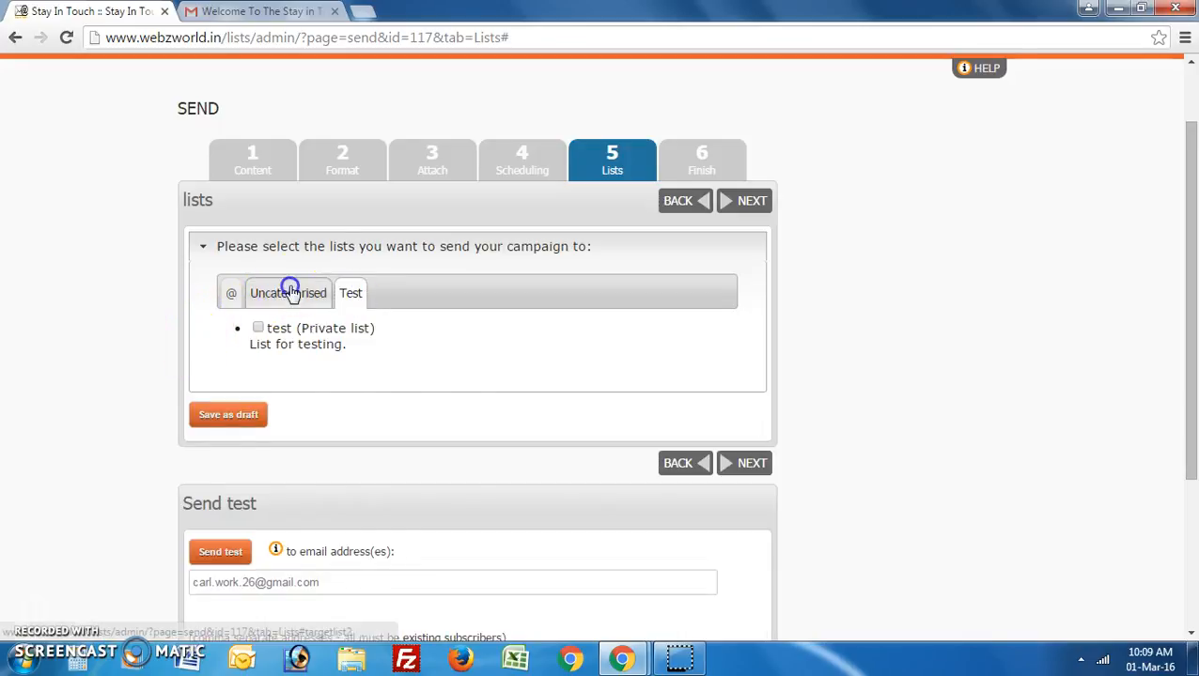
scroll(288, 286, "down", 2)
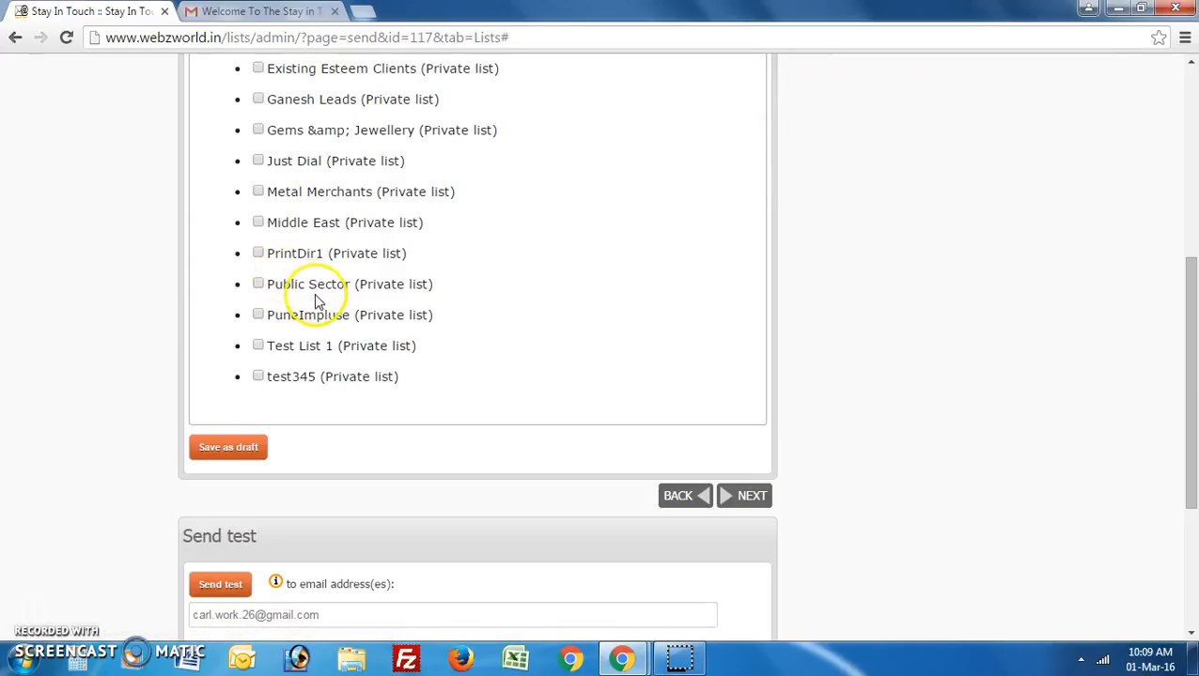
left_click(259, 346)
Add the 'test' list from the Test category, review both selections, and continue to Finish.
scroll(309, 350, "up", 3)
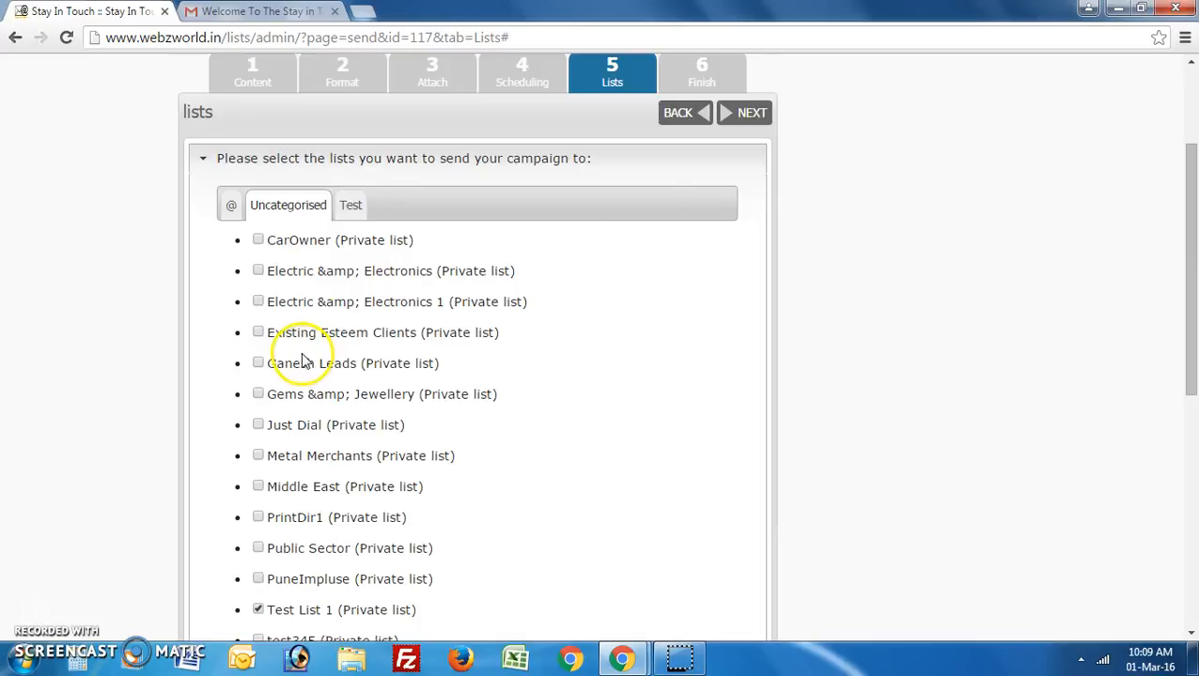
left_click(348, 208)
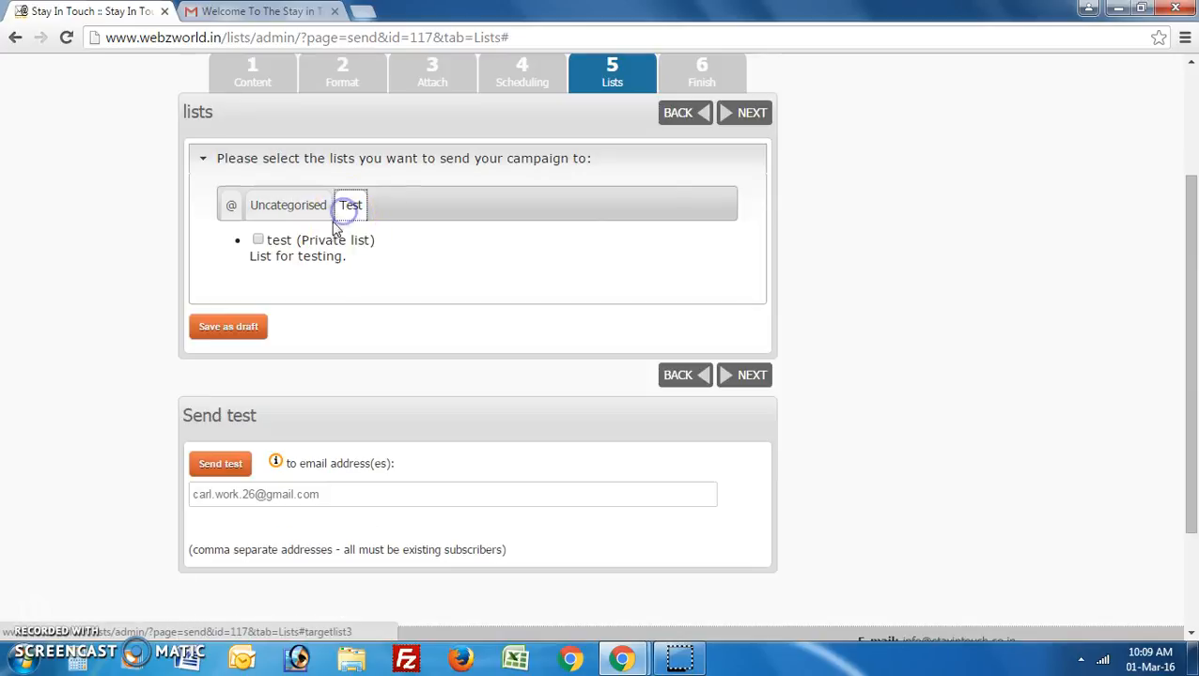
left_click(258, 241)
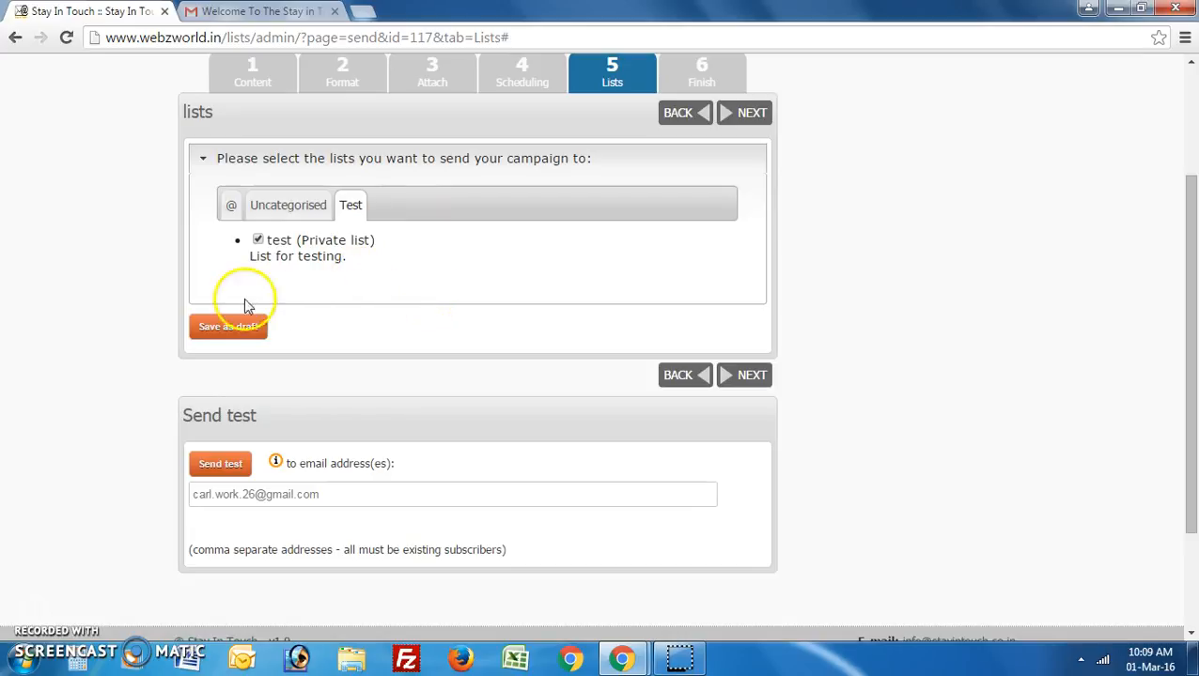
left_click(232, 209)
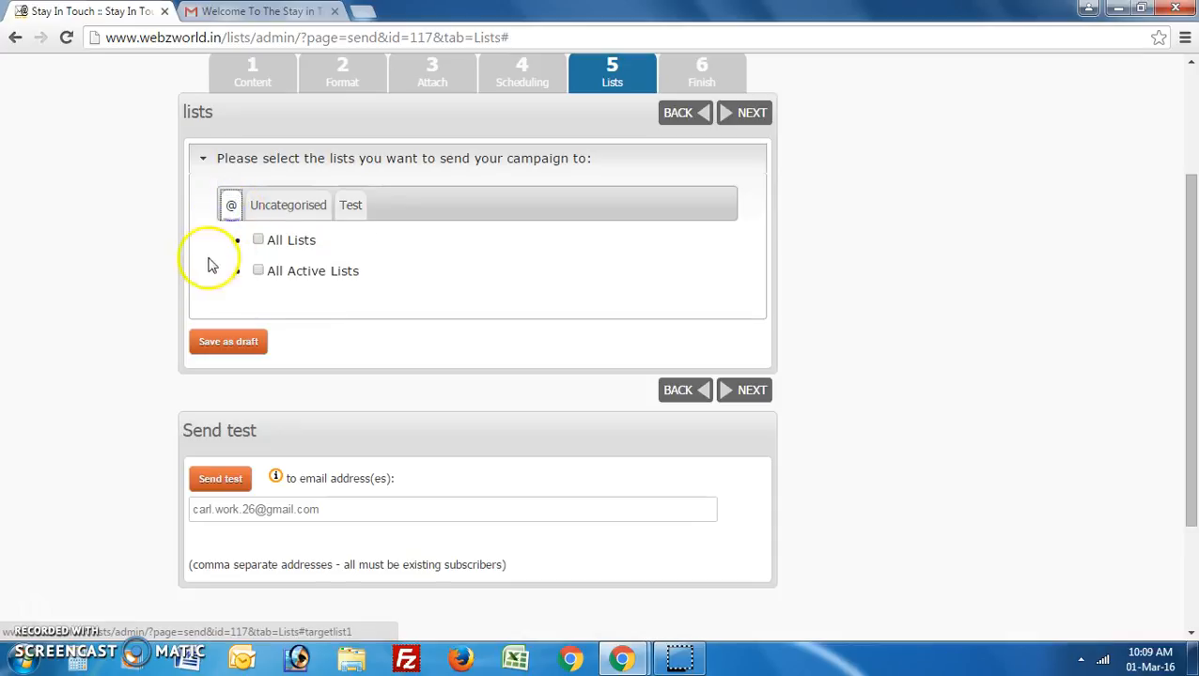
left_click(287, 207)
left_click(343, 207)
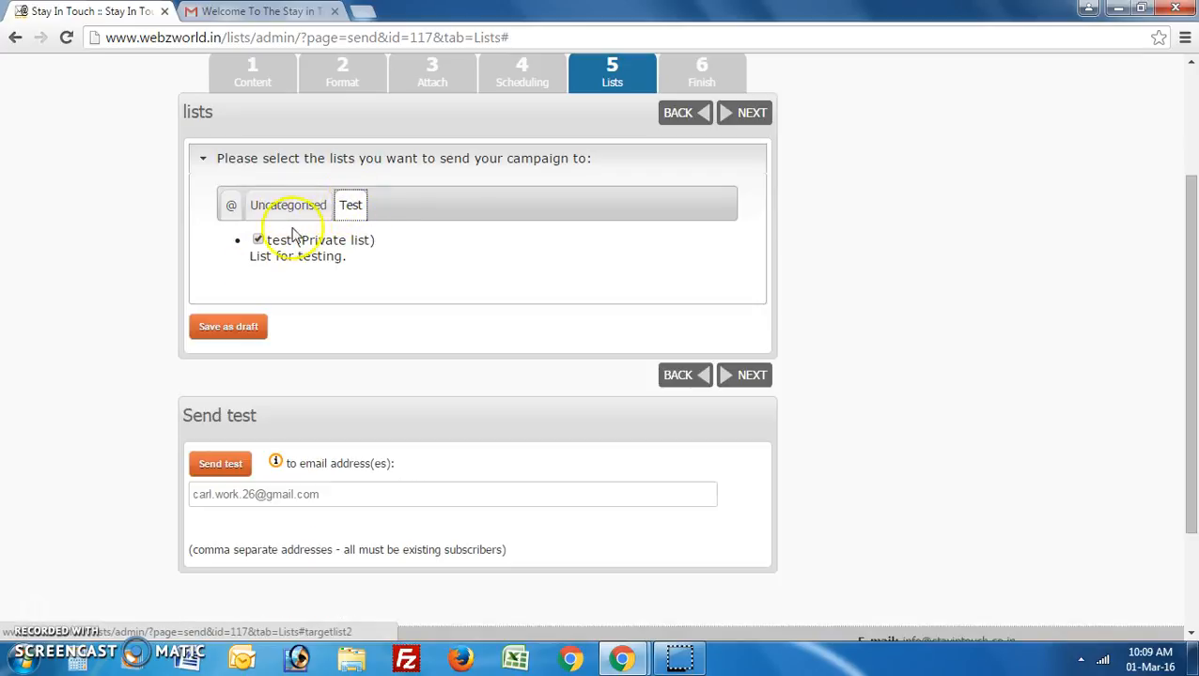
left_click(740, 115)
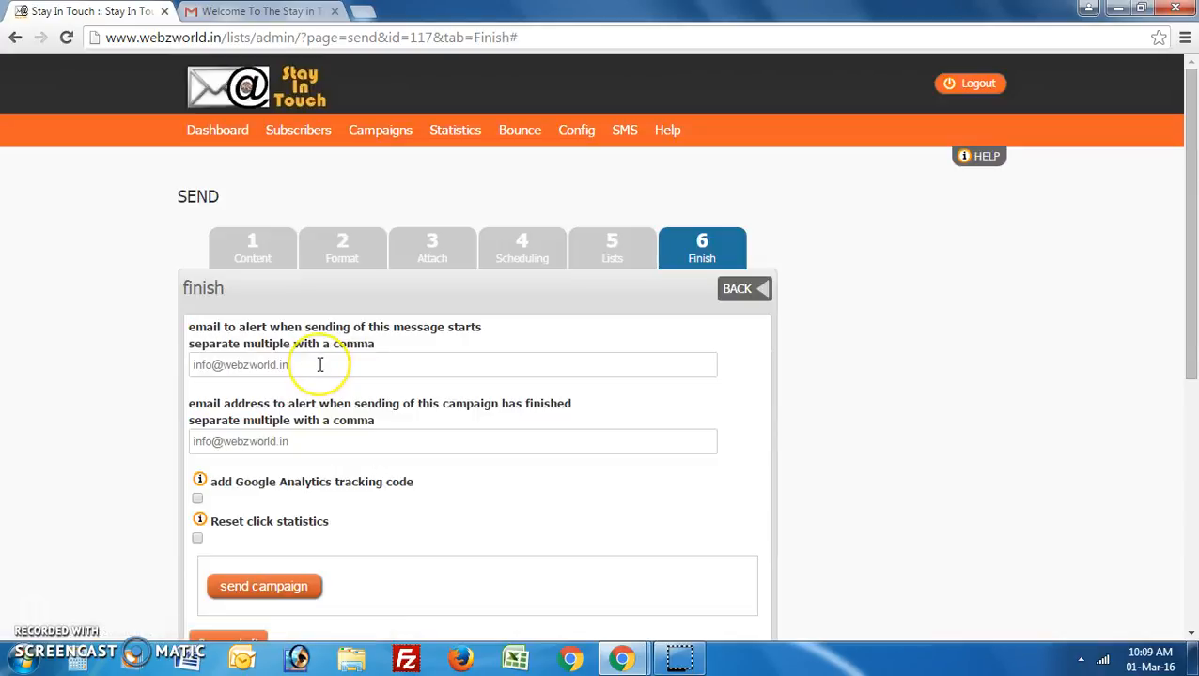
Send the welcome campaign from the Finish step so it is queued for sending.
scroll(320, 364, "down", 1)
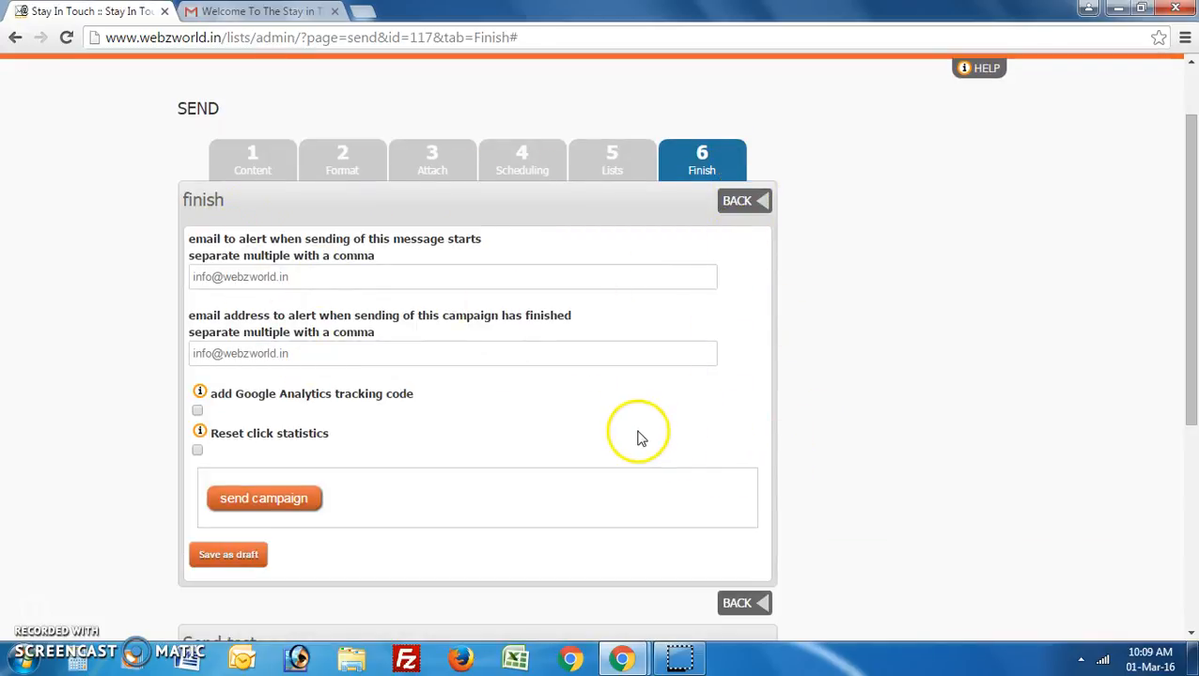
scroll(637, 439, "down", 1)
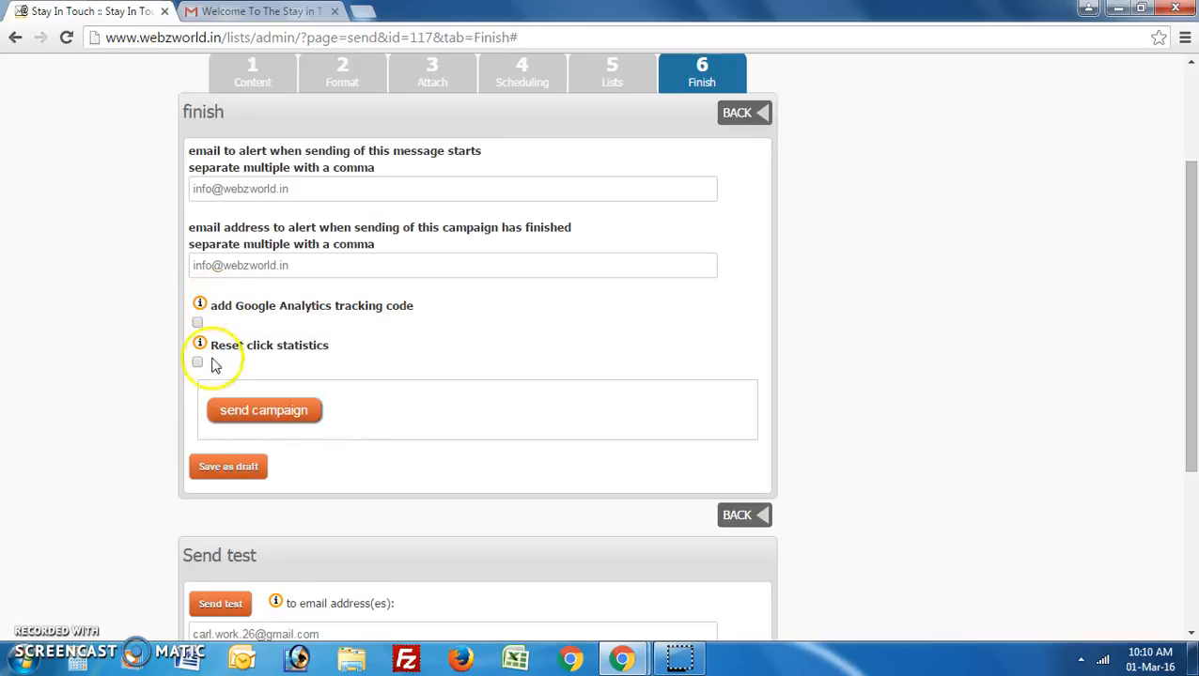
left_click(287, 414)
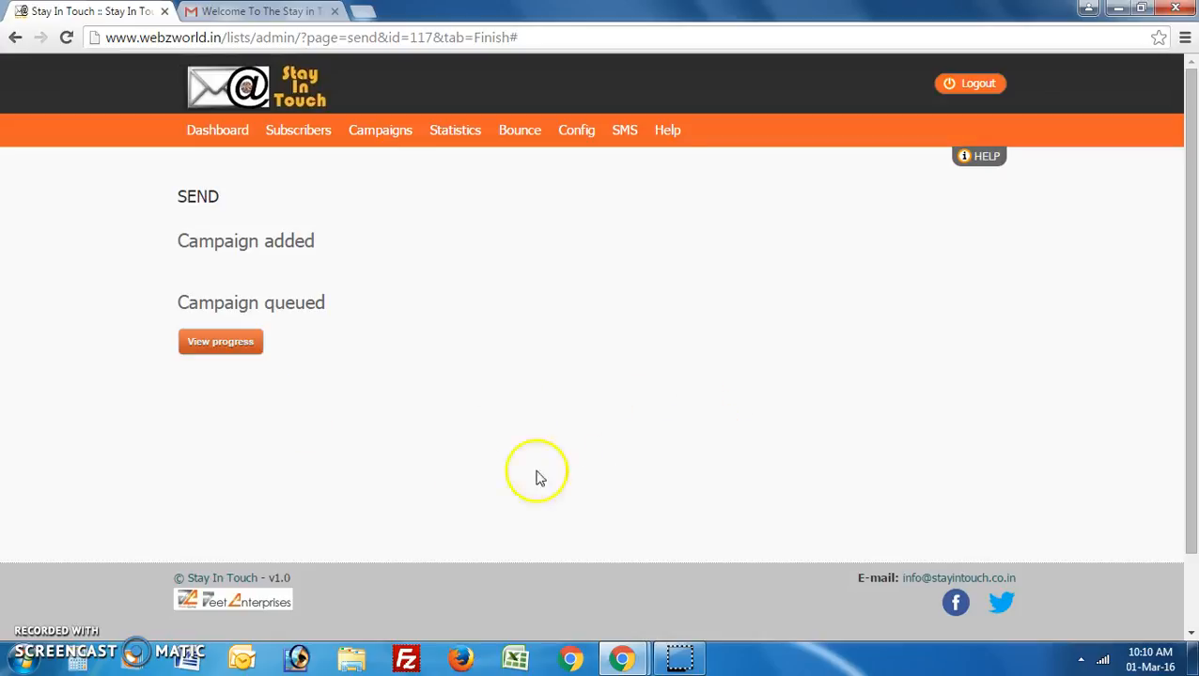
Review the welcome campaign's progress: submitted, about 19 hours from its embargo.
left_click(223, 350)
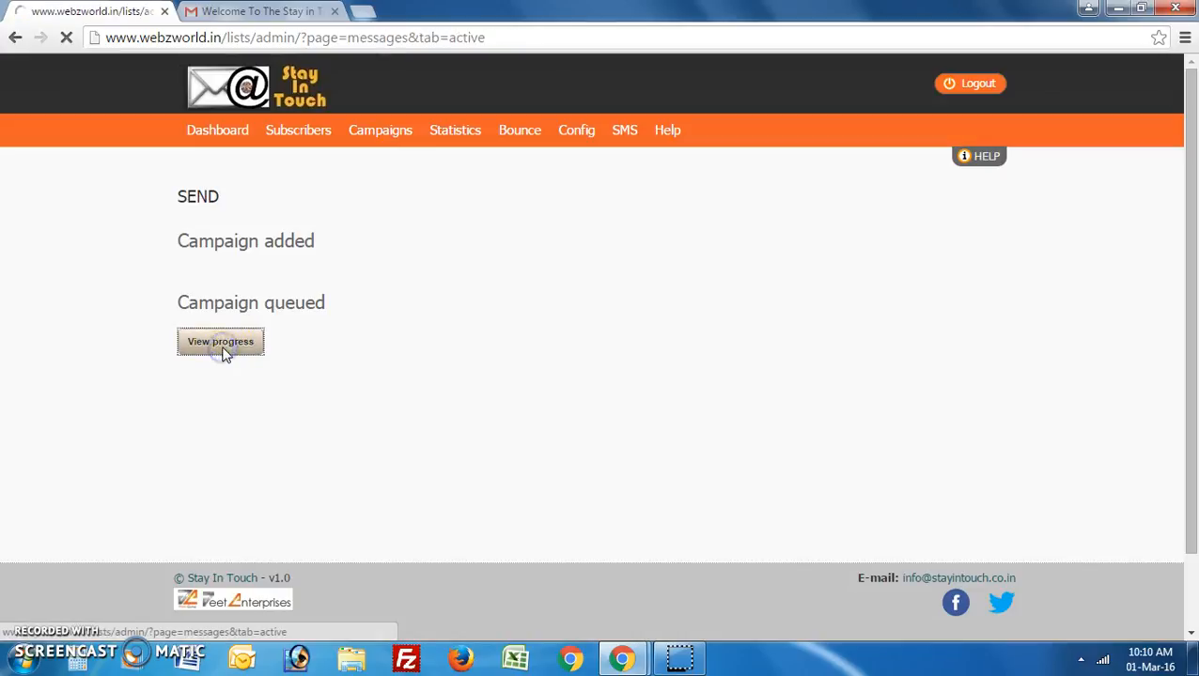
scroll(224, 355, "down", 2)
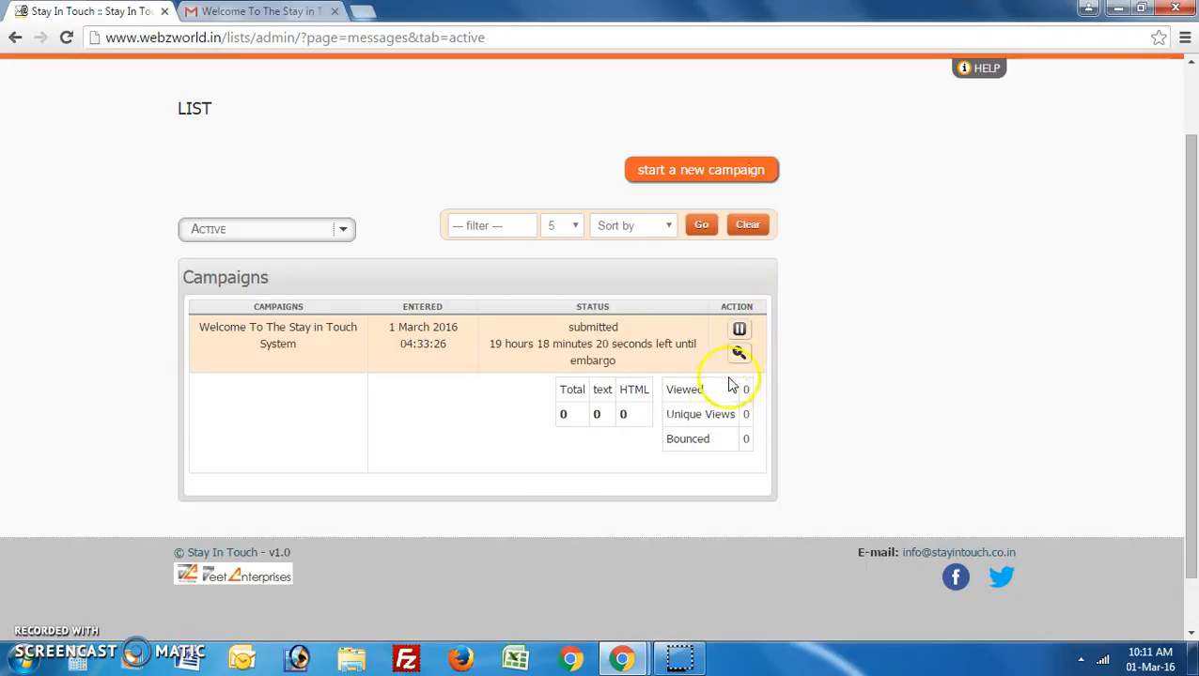
scroll(464, 405, "up", 1)
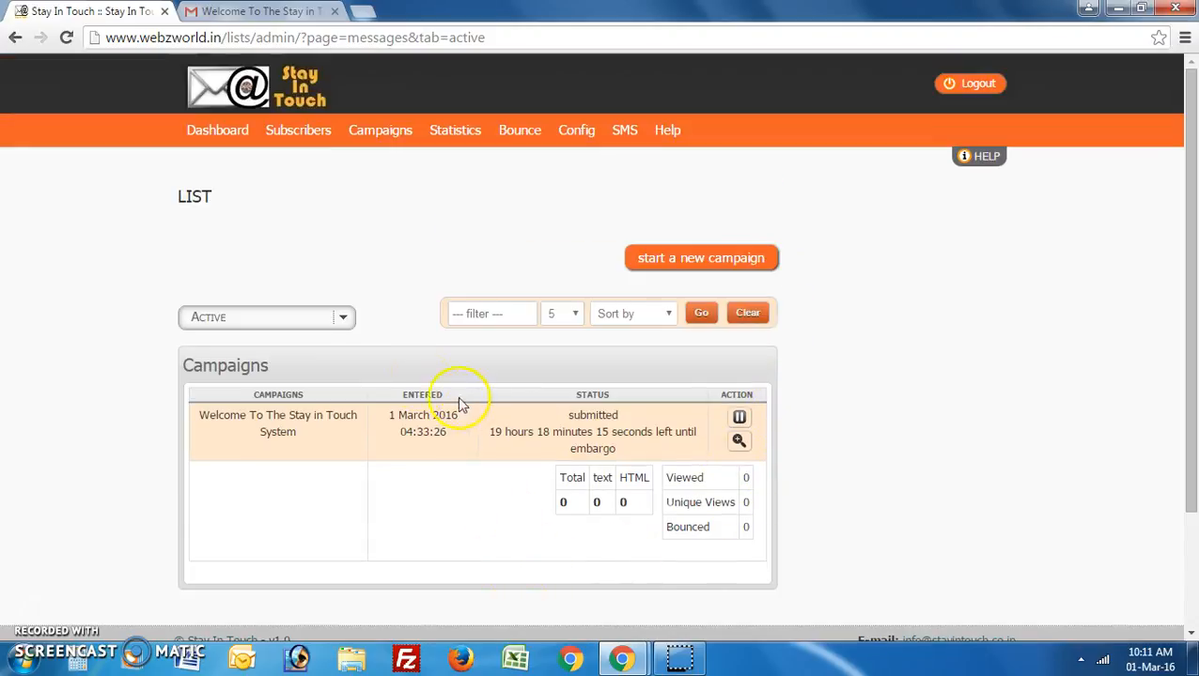